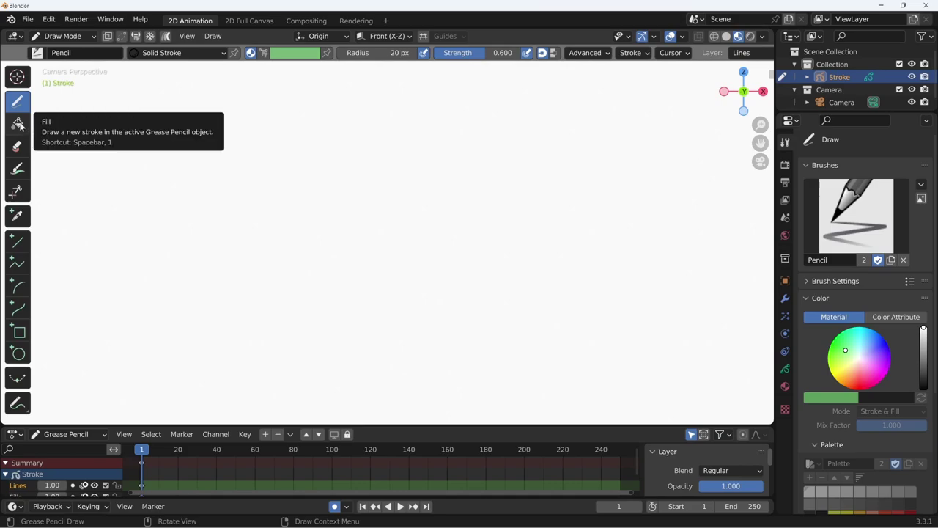
- Draw a closed loop at the upper left and fill it with the grey Solid Fill material
mouse_move(210, 128)
left_mouse_down()
mouse_move(163, 212)
mouse_move(209, 127)
left_mouse_up()
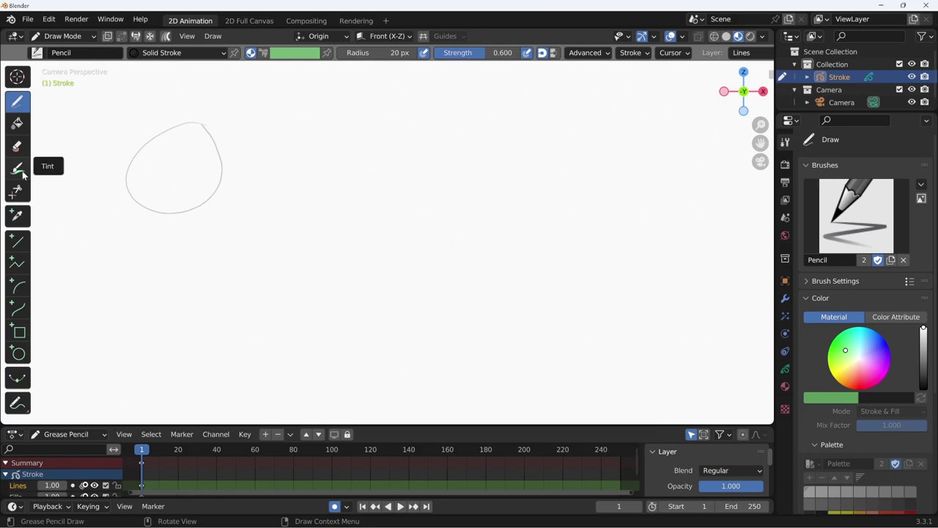
left_click(22, 126)
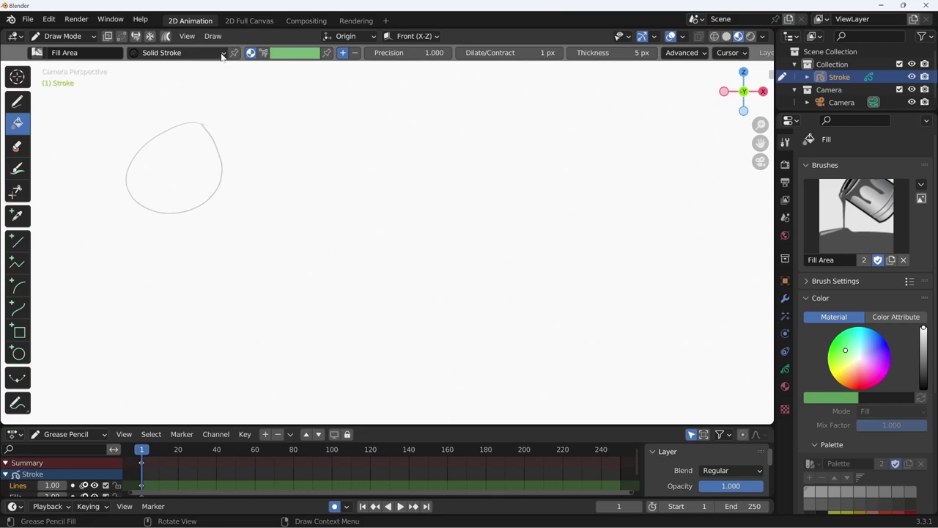
left_click(179, 53)
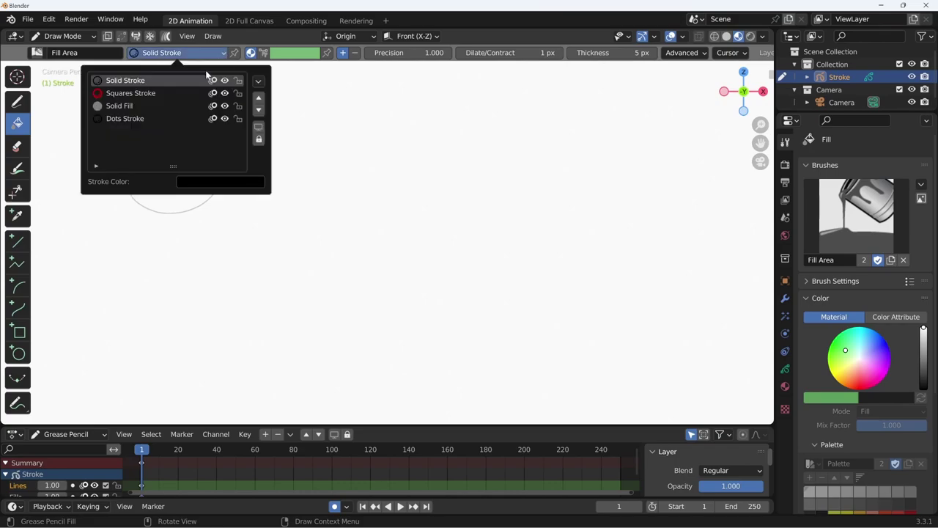
left_click(132, 108)
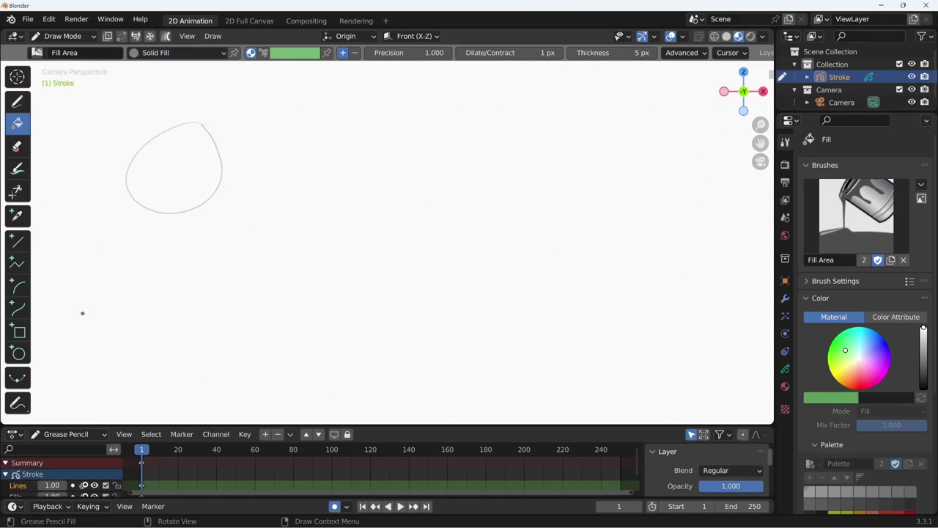
left_click(186, 180)
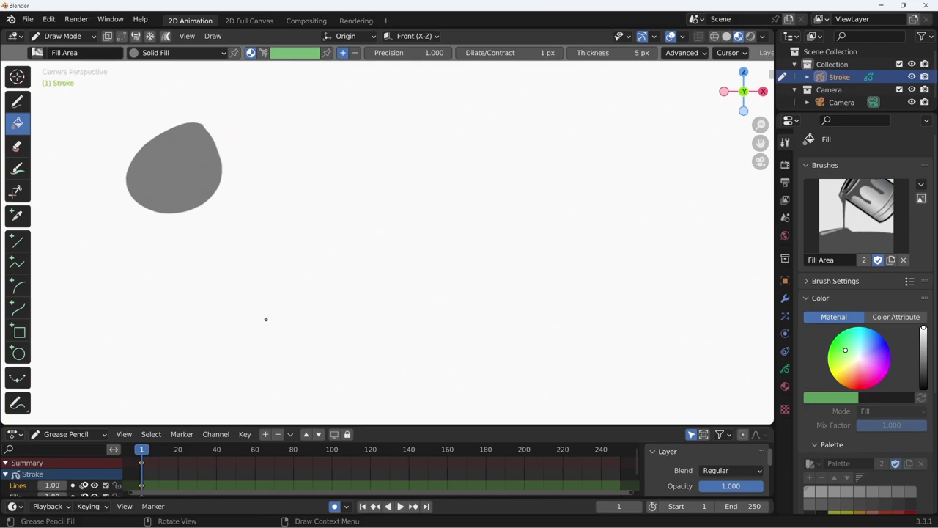
left_click(21, 104)
- Draw a gapped oval right of the grey shape and try filling it with Solid Fill
left_click_drag(307, 122, 315, 125)
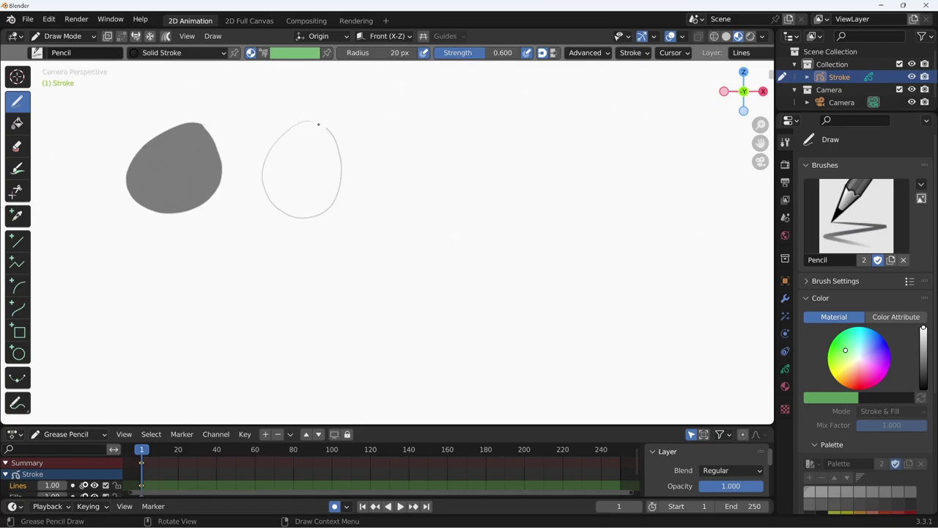
key("shift+space")
key("f")
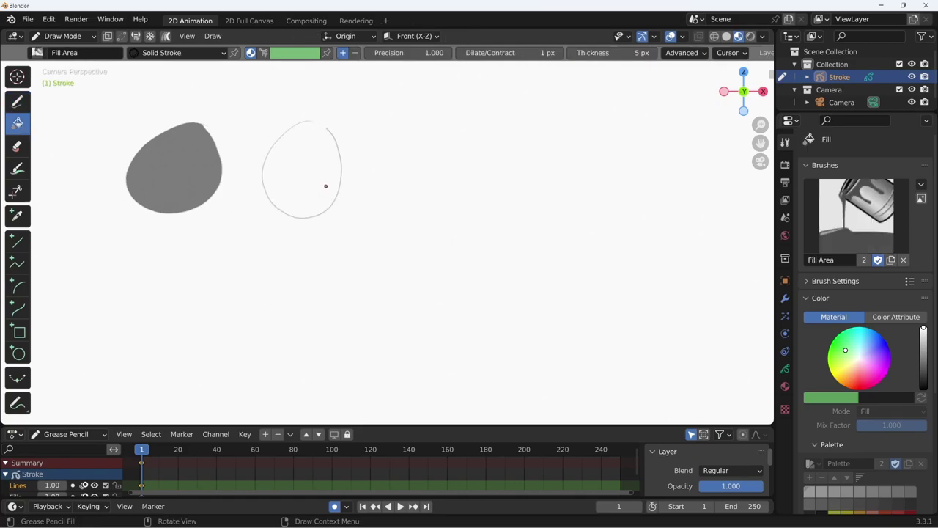
left_click(217, 54)
left_click(183, 105)
left_click(313, 179)
- Set the fill's Stroke Extension to 1 and retry filling the open oval
left_click(696, 54)
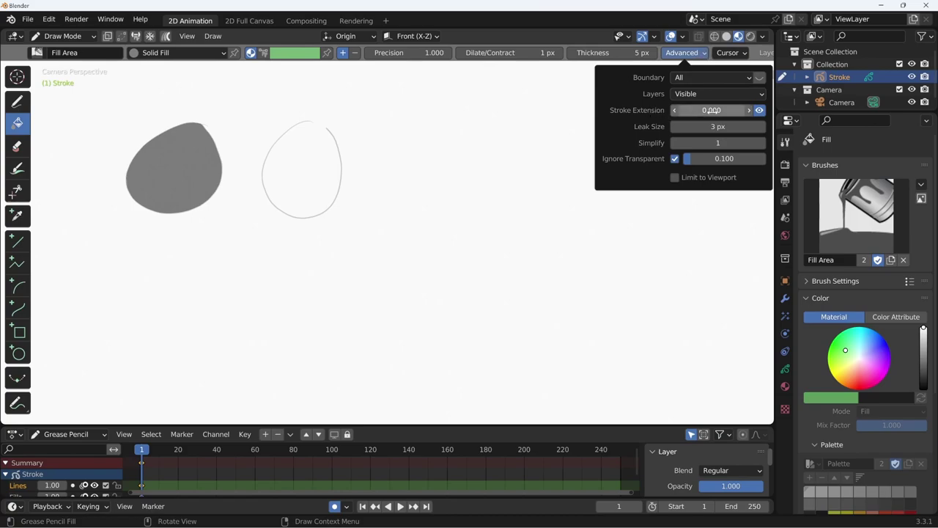
left_click_drag(705, 111, 692, 113)
left_click(692, 112)
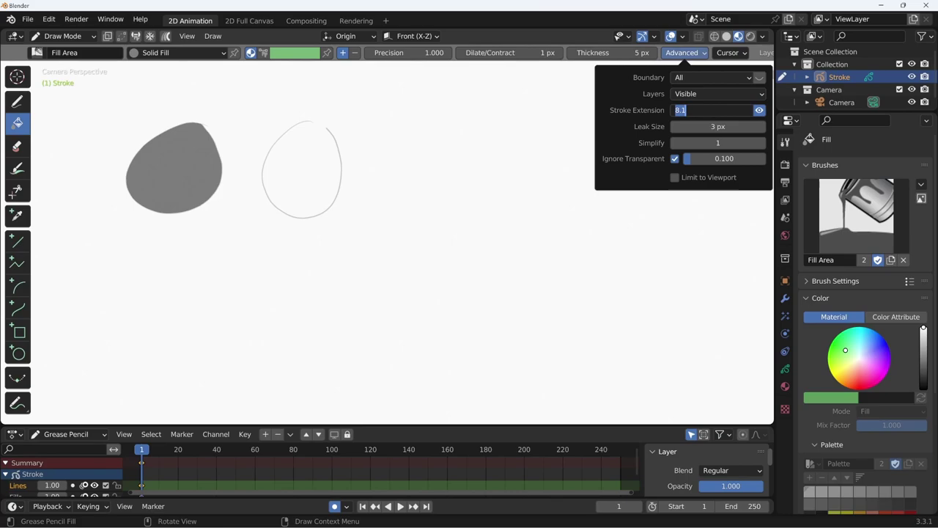
type("1")
key("Return")
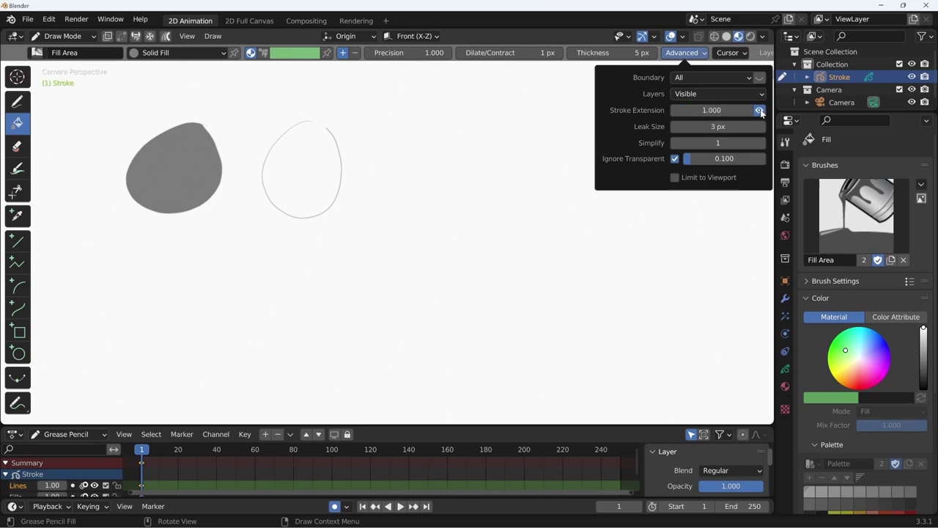
left_click(310, 179)
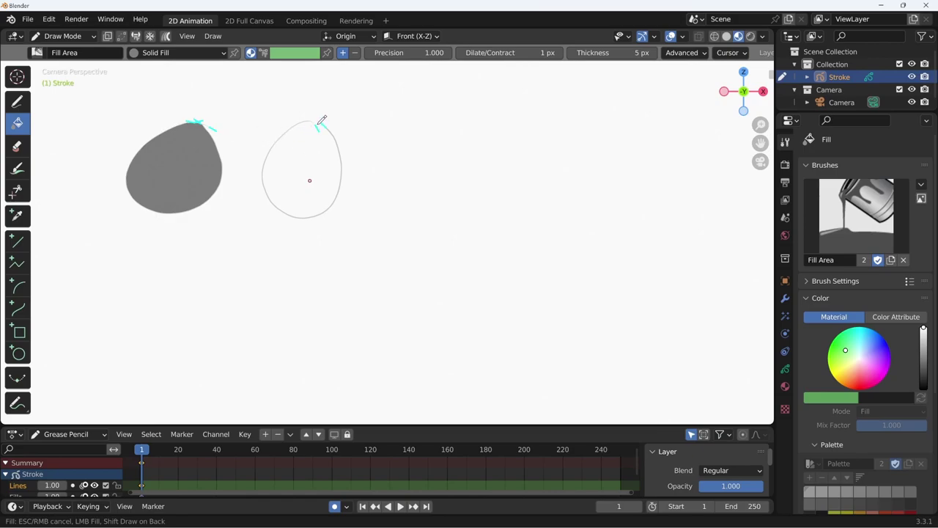
left_click(315, 168)
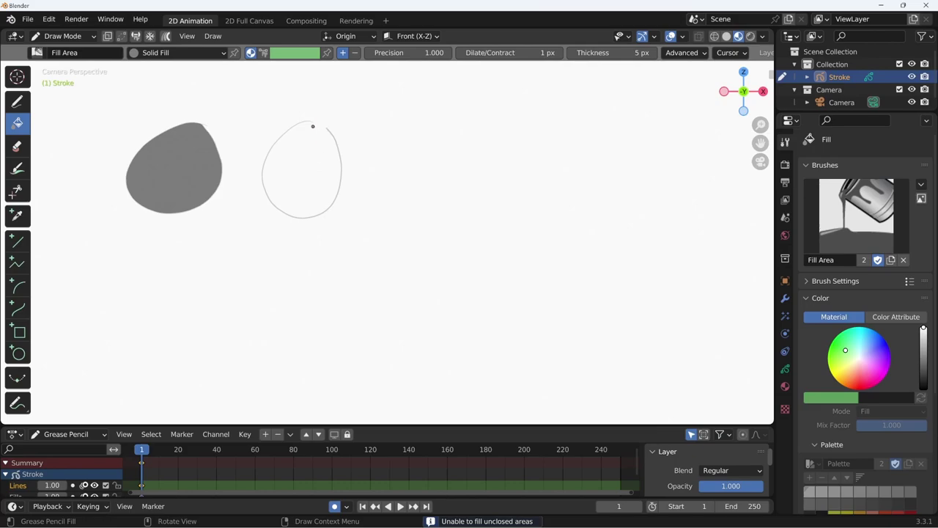
- Raise Stroke Extension to 3 and try filling the open oval again
left_click(685, 52)
left_click(685, 110)
type("3")
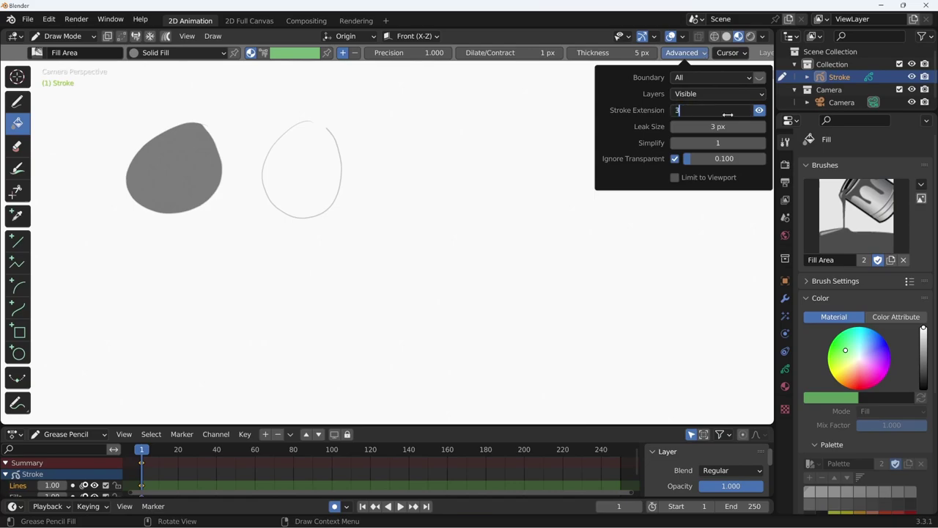
key("Return")
left_click(321, 173)
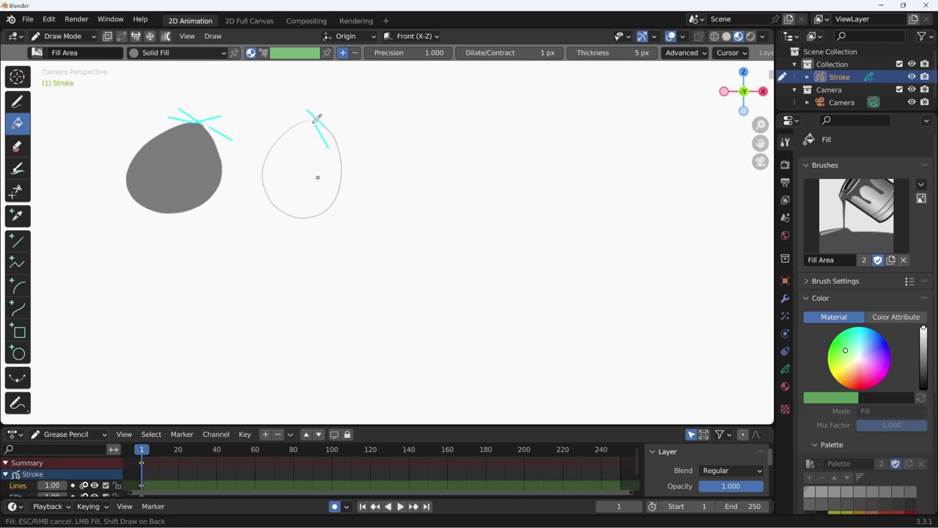
left_click(323, 190)
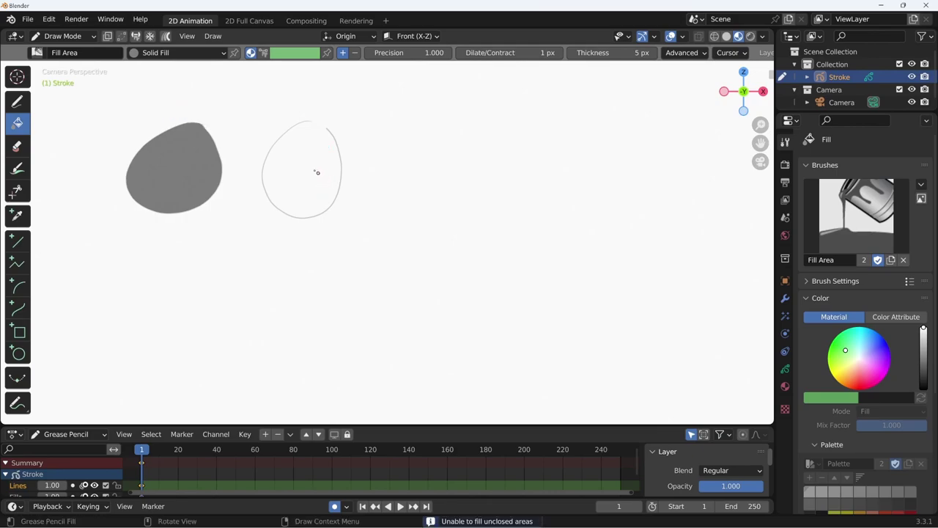
left_click(17, 101)
- Switch to the Solid Stroke material and draw a third oval further right
left_click(161, 53)
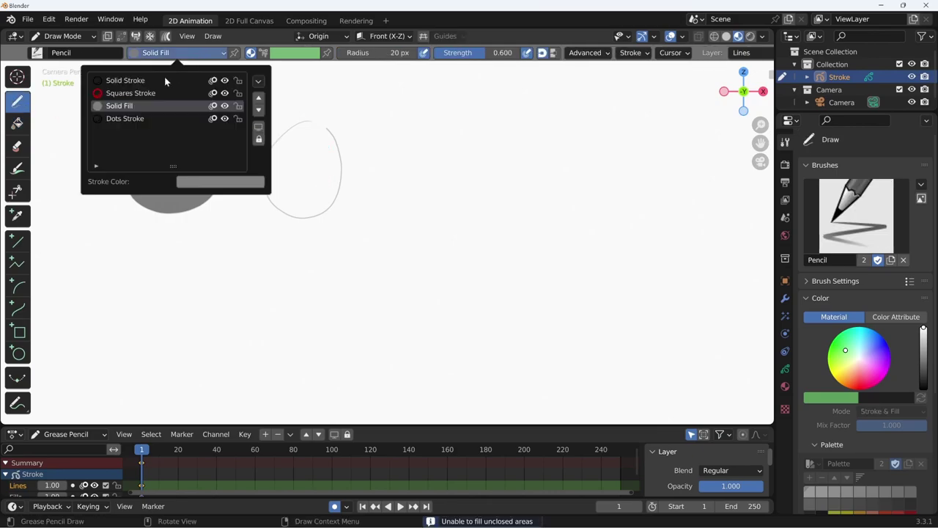
left_click(147, 80)
left_click_drag(424, 134, 425, 134)
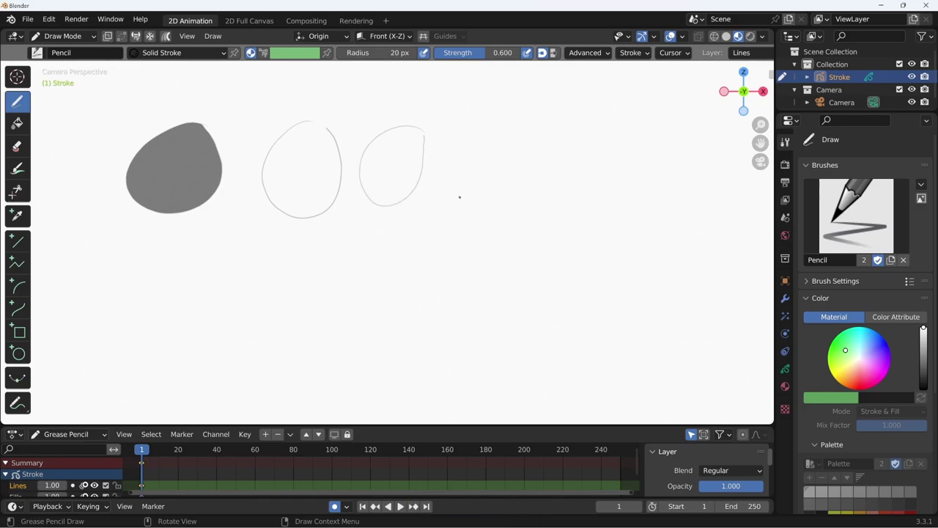
left_click(630, 53)
mouse_move(589, 53)
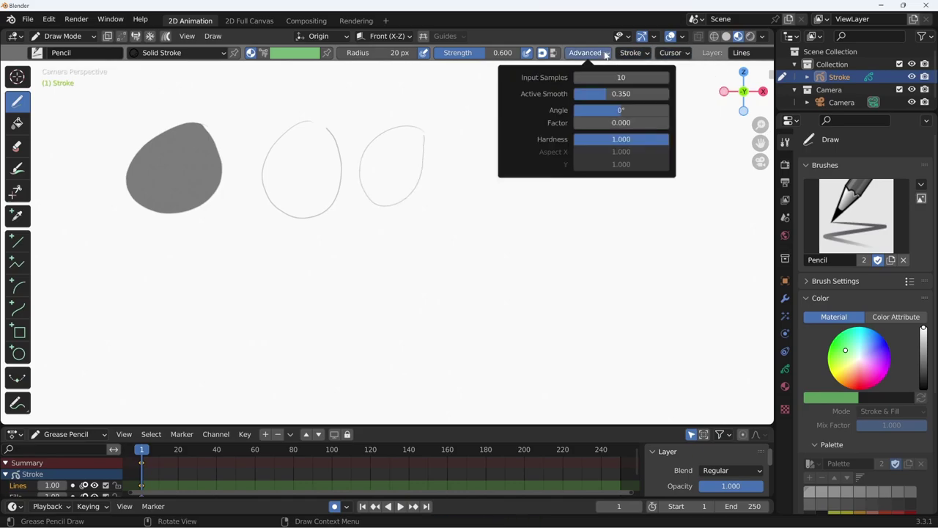
- Fill the third oval with the grey Solid Fill material
left_click(17, 125)
left_click(172, 53)
left_click(110, 104)
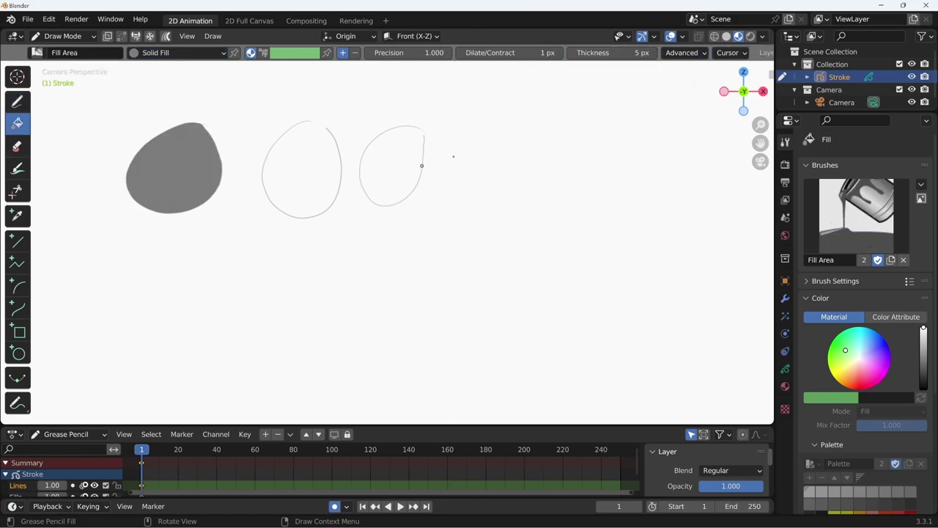
left_click(696, 53)
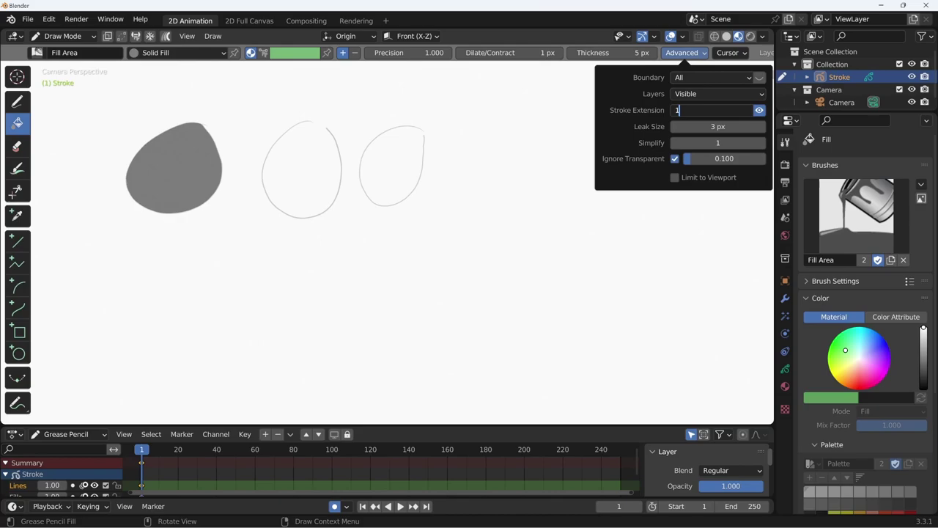
left_click(404, 167)
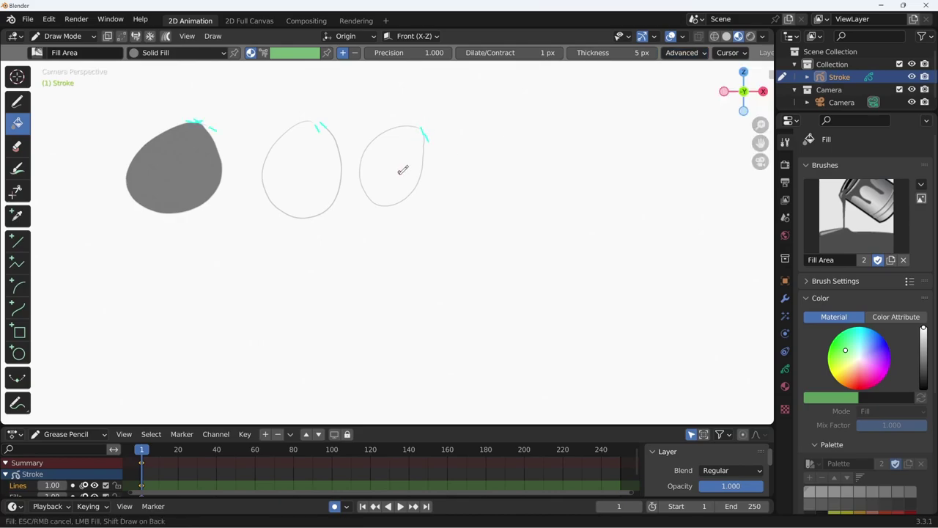
left_click(400, 174)
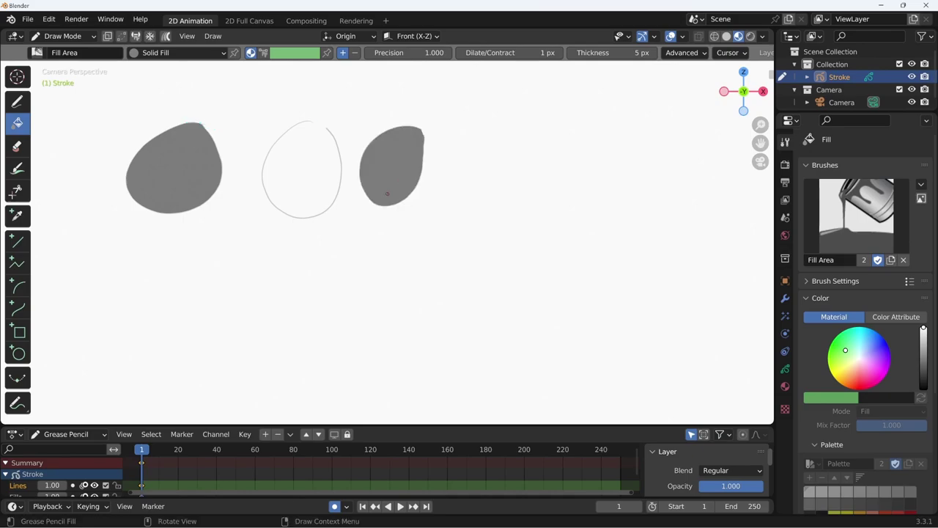
- Lengthen Stroke Extension to 9.5 and fill the middle open oval with grey
left_click(697, 56)
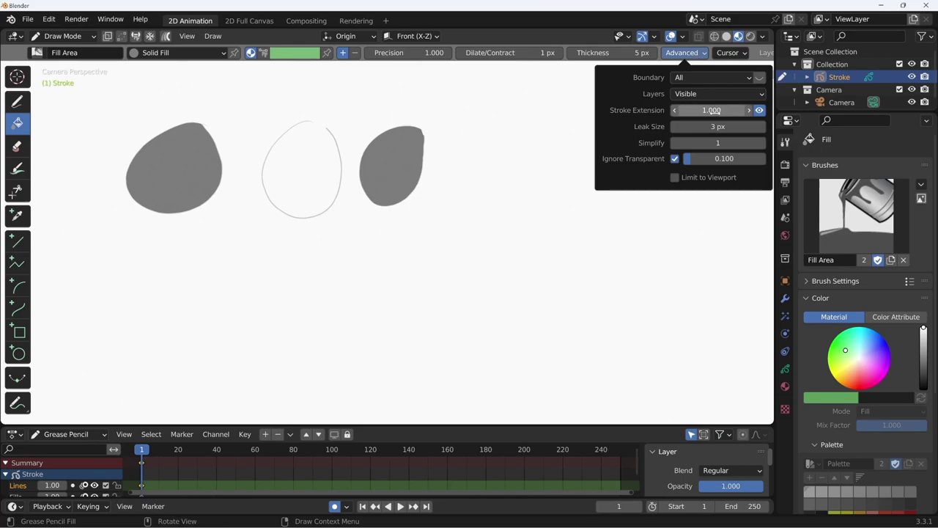
left_click_drag(711, 110, 740, 110)
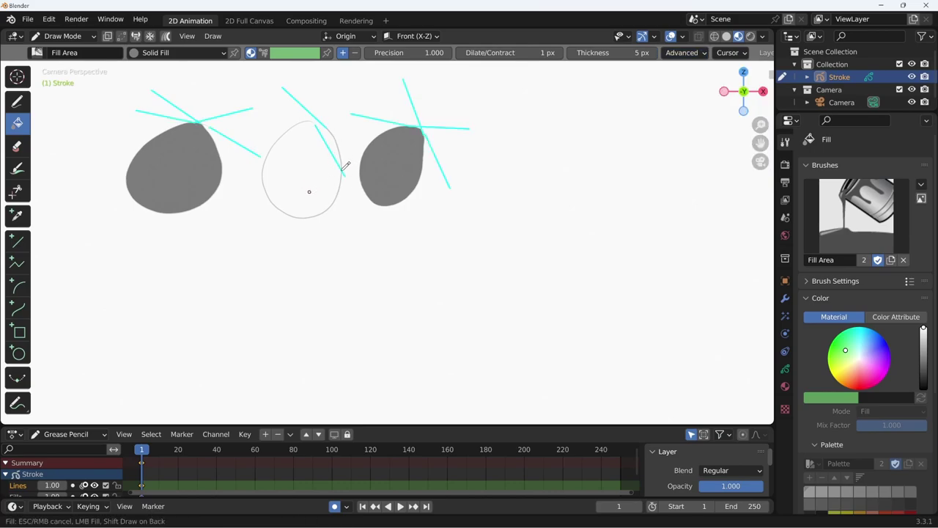
left_click(310, 192)
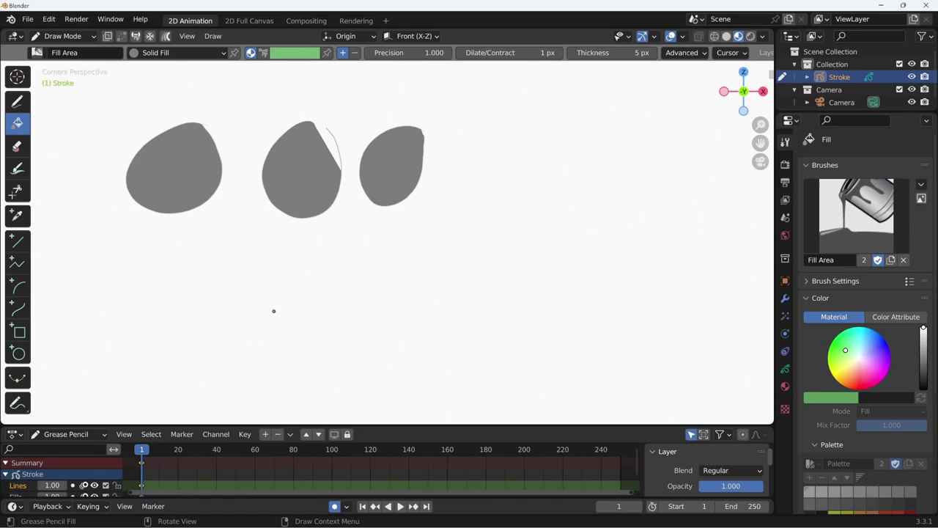
key("Tab")
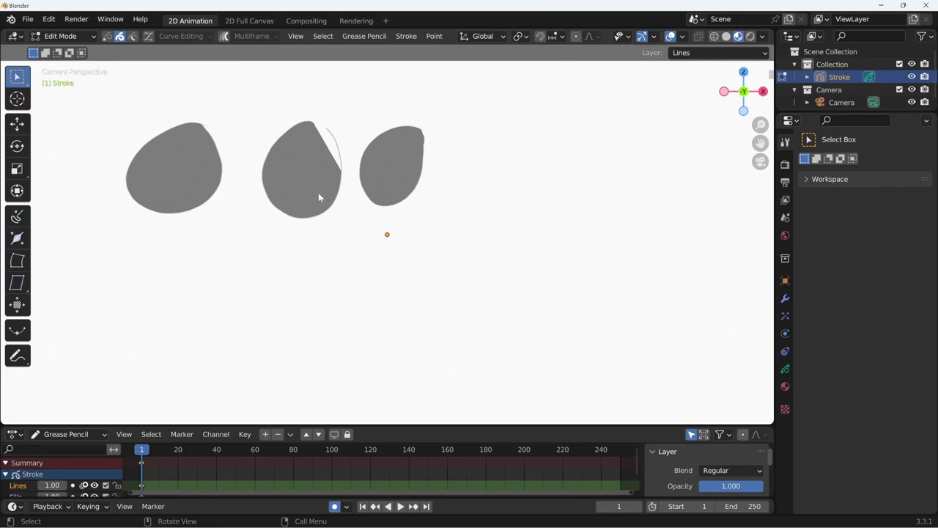
- Drag the middle, right and left grey fills below their outlines
left_click_drag(318, 195, 341, 267)
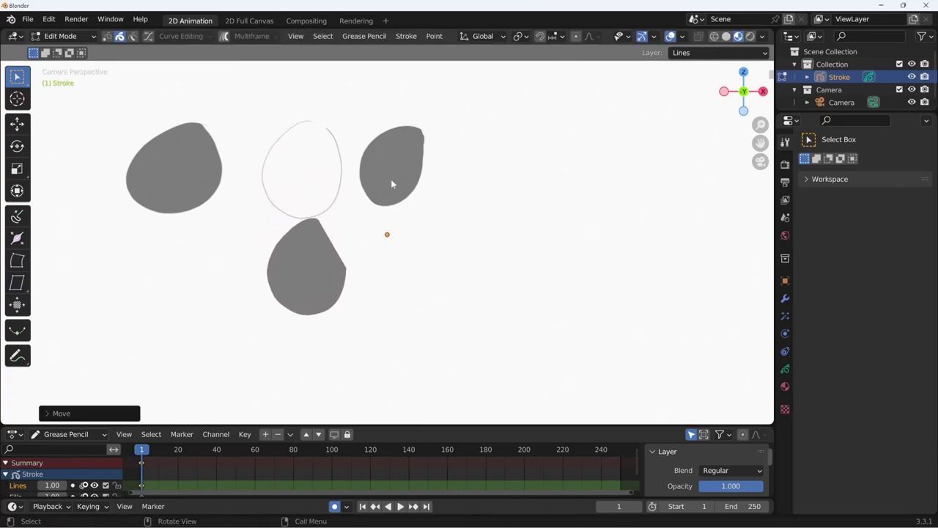
left_click_drag(391, 184, 395, 274)
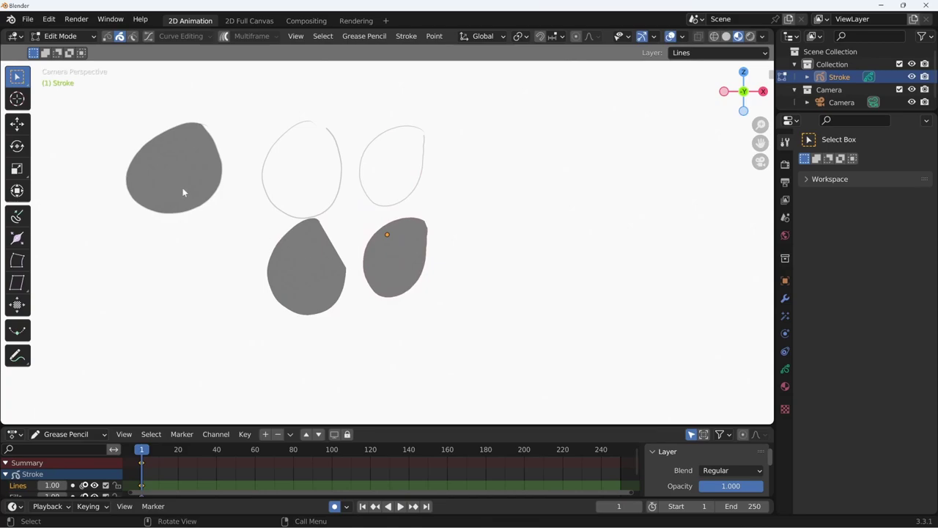
left_click_drag(184, 191, 189, 305)
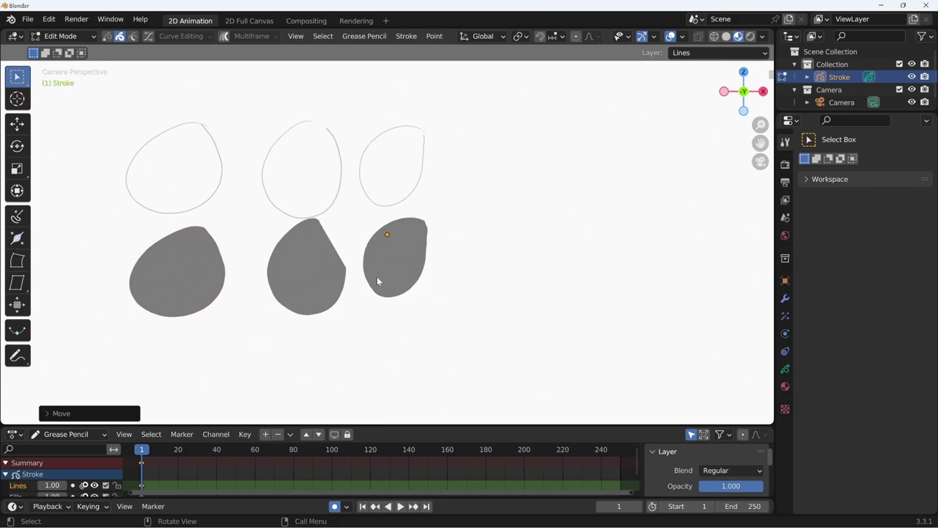
- Undo the moves so the fills sit back in their outlines, returning to Draw Mode
key("ctrl+z")
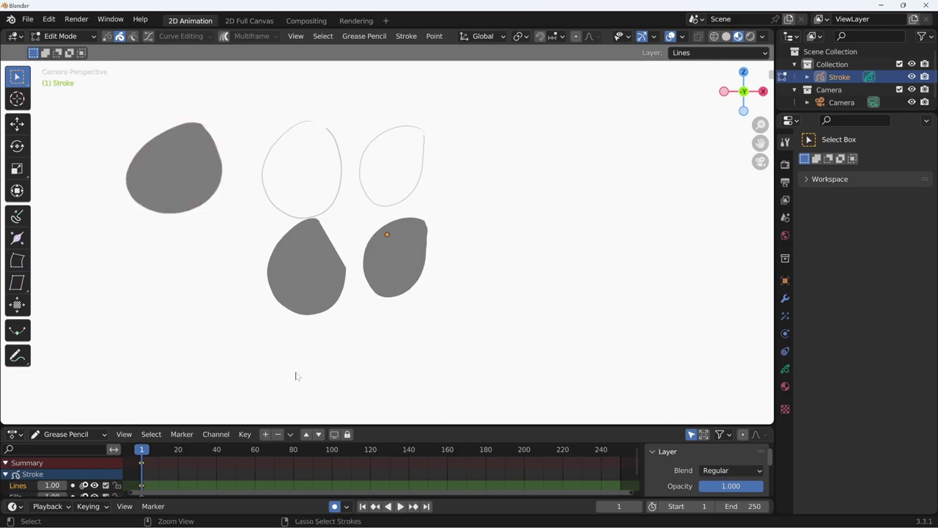
key("ctrl+z")
key("ctrl+z")
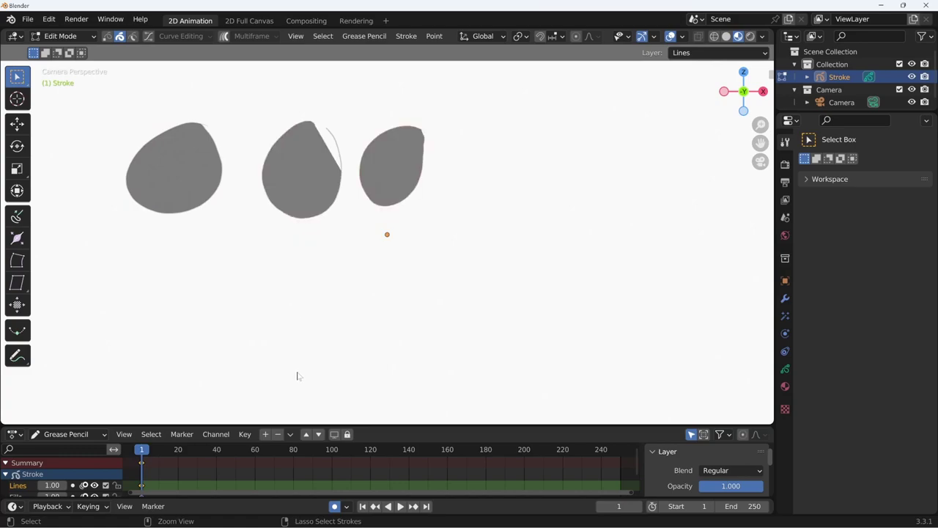
key("Tab")
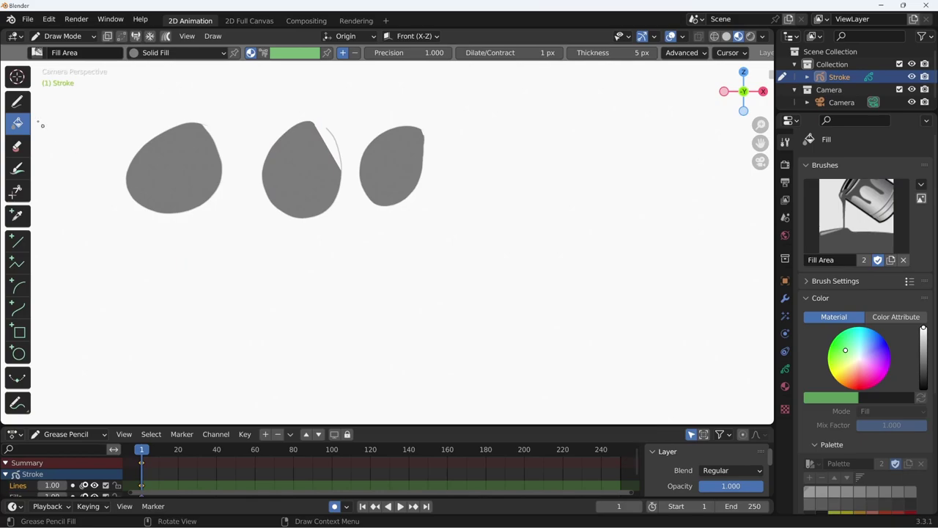
- Sketch a rough rectangle outline at the right side of the canvas
left_click(17, 101)
left_click_drag(519, 181, 505, 190)
key("ctrl+z")
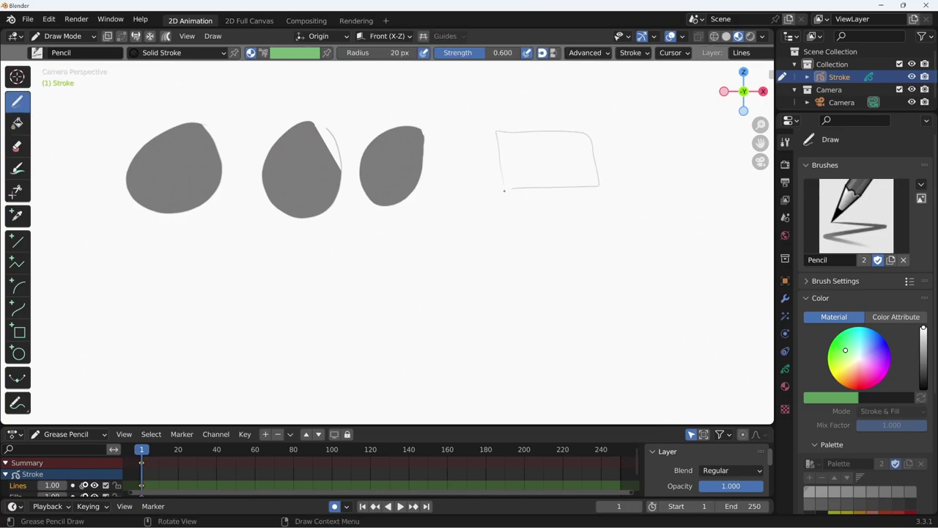
- Add a fill inside the rectangle and review the Advanced fill options
left_click(17, 124)
left_click(179, 55)
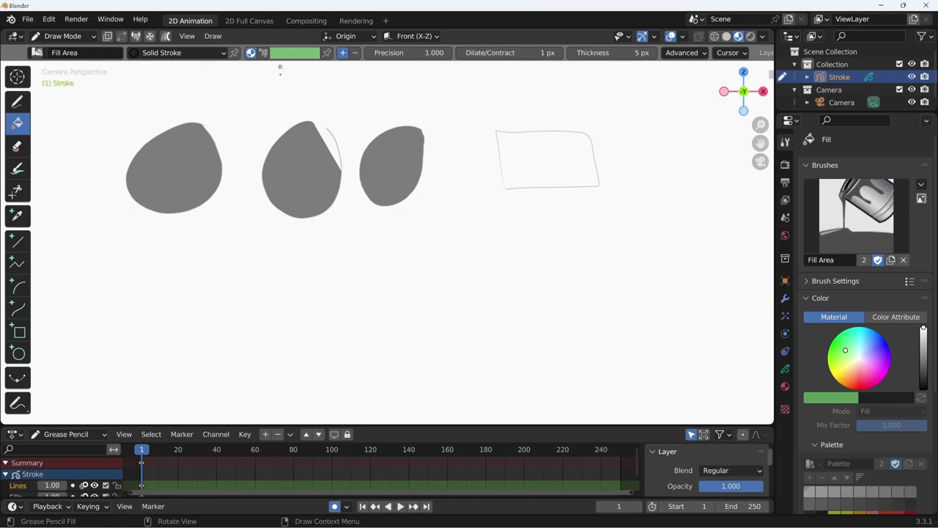
left_click(551, 164)
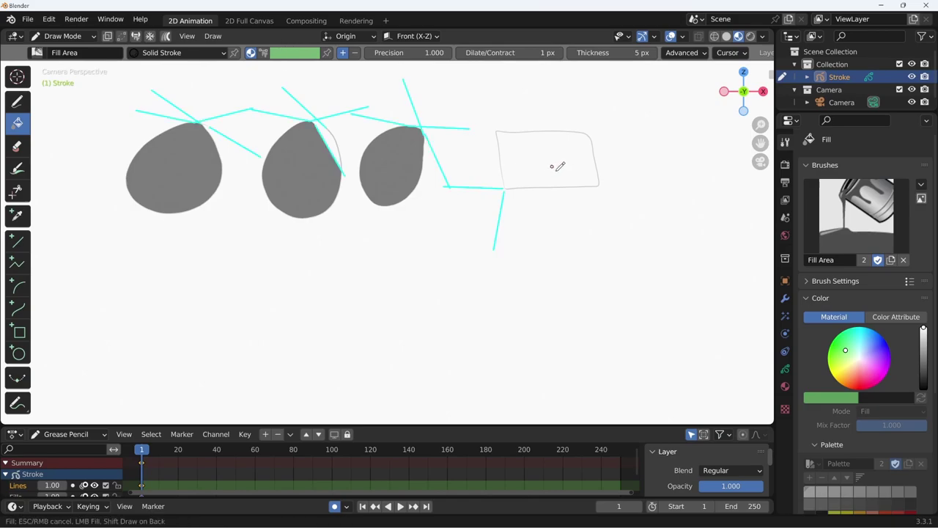
left_click(552, 170)
left_click(705, 54)
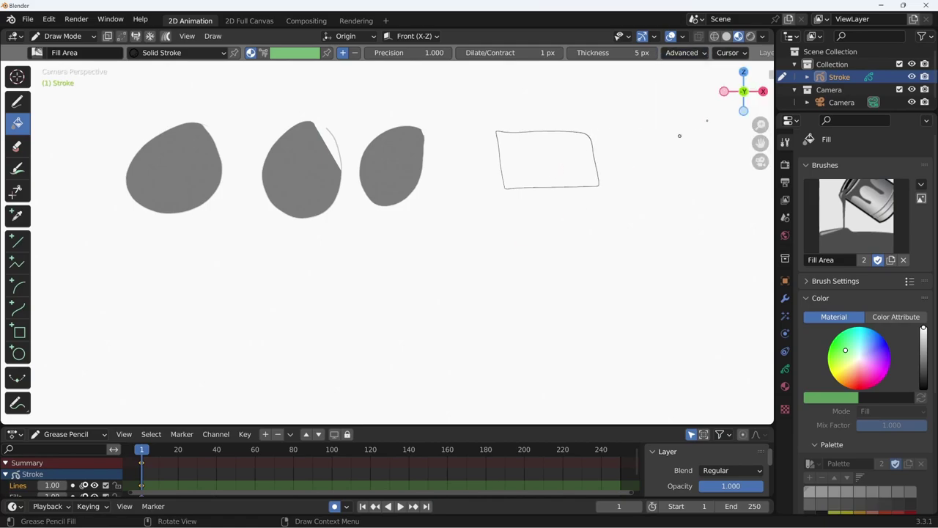
left_click(694, 55)
- Duplicate the rectangle with Shift+D and place the copy below the original
key("Tab")
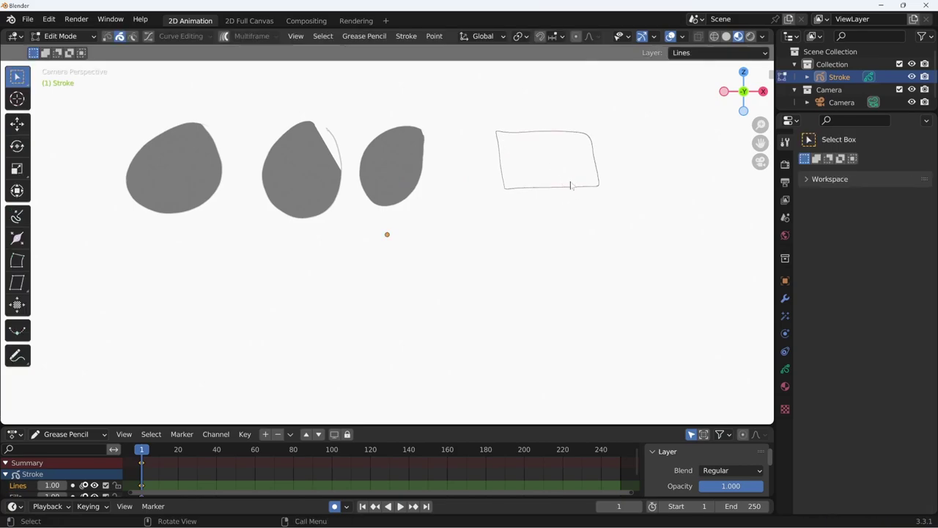
key("shift+d")
left_click(579, 255)
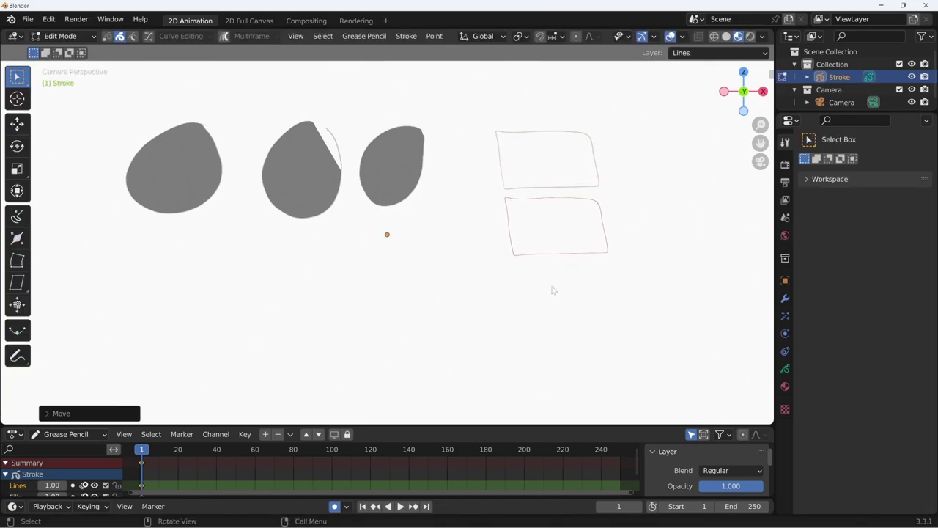
key("Tab")
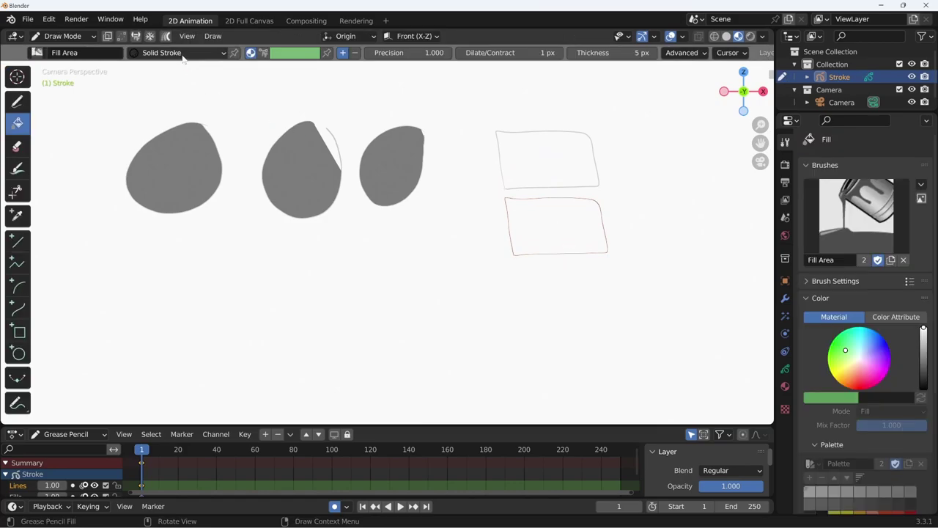
- Toggle the Solid Stroke material's Fill display, leaving it turned off
left_click(785, 386)
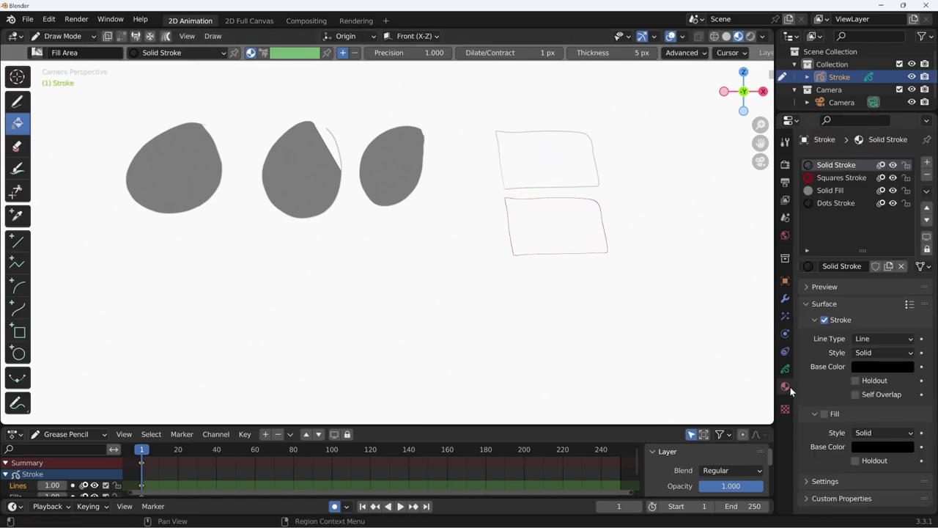
left_click(832, 415)
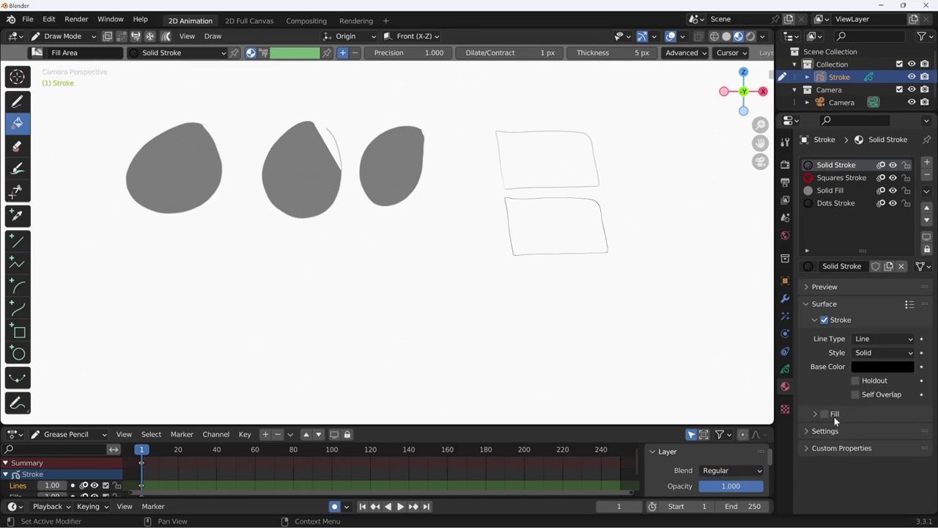
left_click(834, 416)
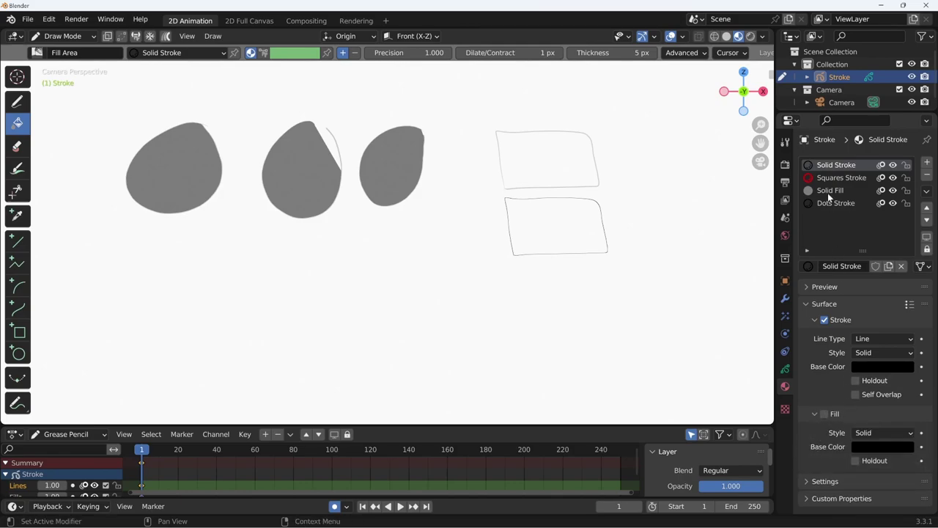
left_click(824, 414)
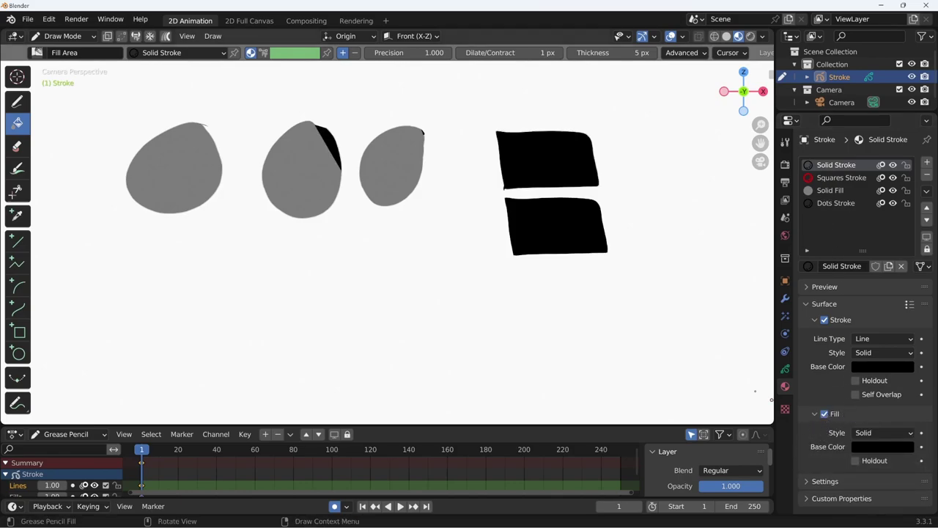
left_click(825, 414)
left_click(824, 414)
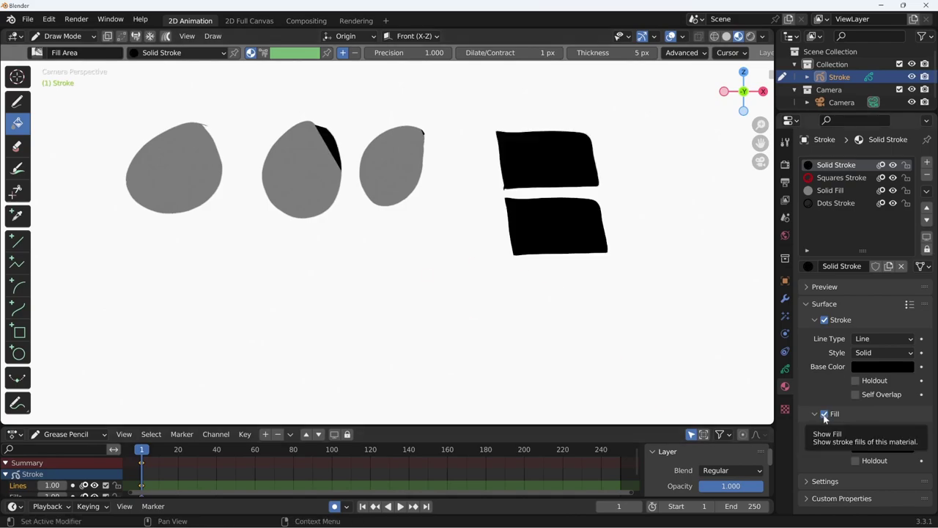
left_click(825, 414)
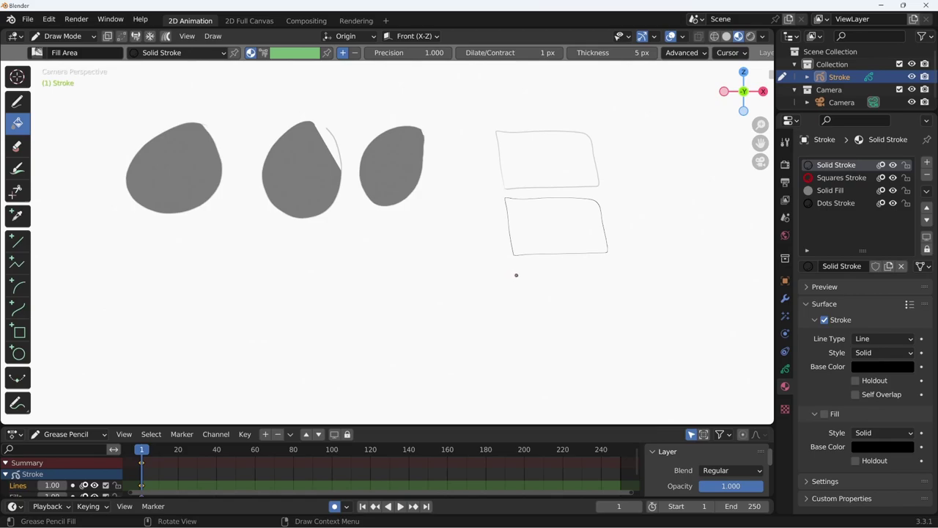
- Pencil-sketch a head profile below the shapes: back of head, neck, jaw, chin and crown
left_click(21, 106)
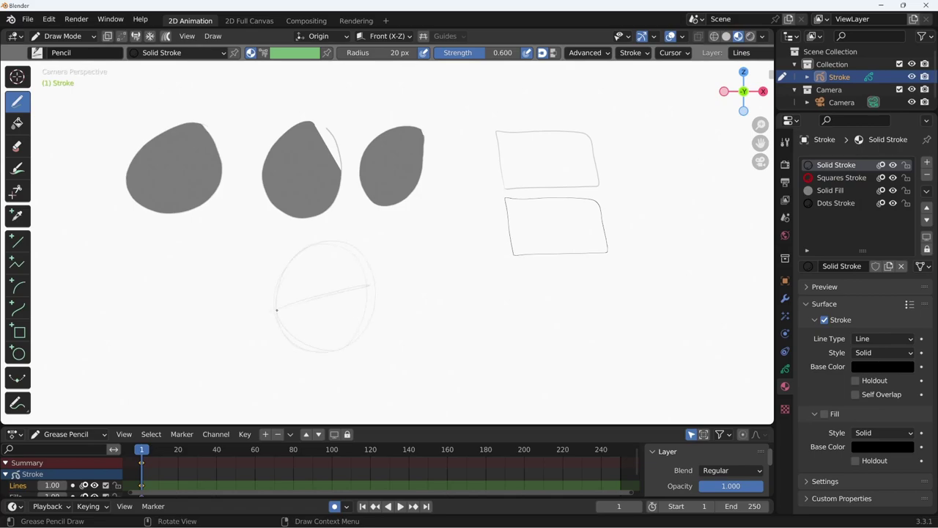
mouse_move(276, 310)
left_mouse_down()
mouse_move(344, 304)
mouse_move(384, 361)
mouse_move(314, 402)
mouse_move(326, 380)
left_mouse_up()
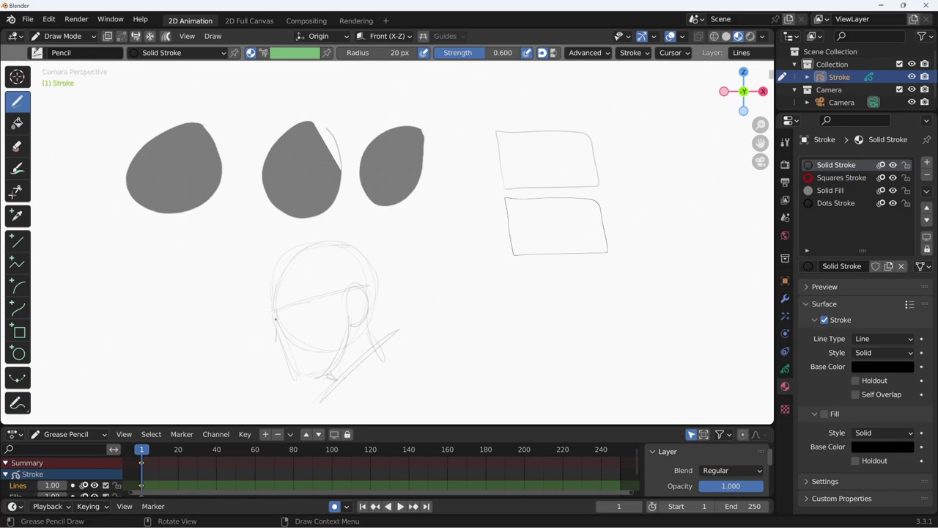
left_click_drag(280, 332, 286, 348)
left_click_drag(290, 305, 306, 318)
left_click_drag(294, 381, 324, 371)
mouse_move(274, 279)
left_mouse_down()
mouse_move(276, 291)
mouse_move(305, 268)
mouse_move(337, 319)
left_mouse_up()
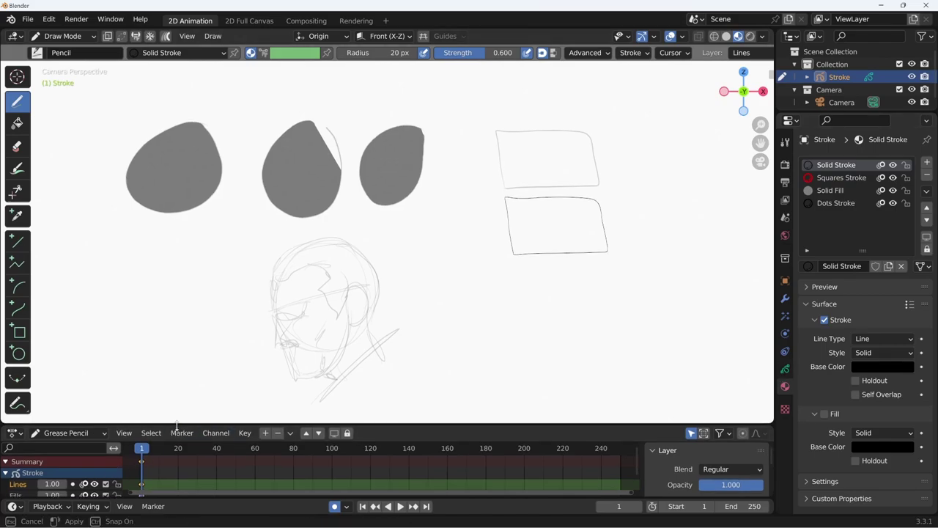
left_click_drag(359, 425, 359, 397)
- Rename the Lines layer to 'bozza' in the layer list
left_click(785, 369)
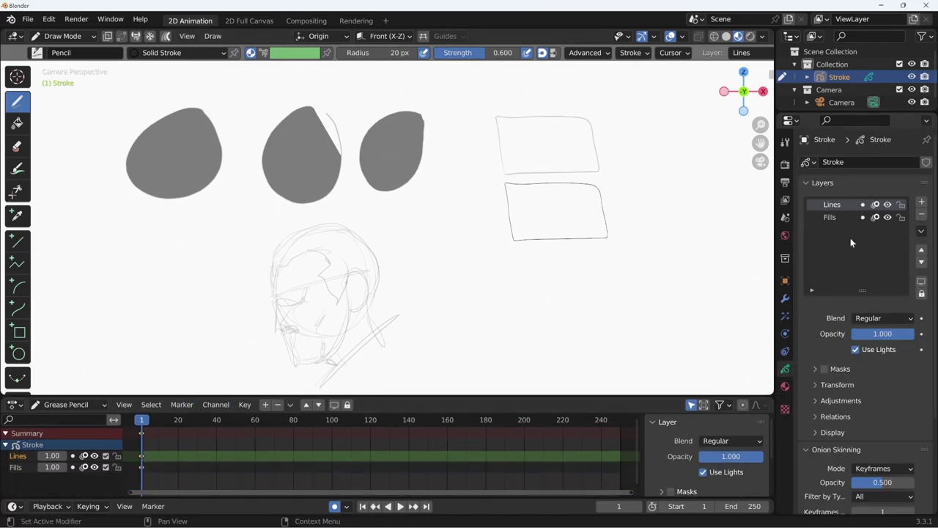
left_click(850, 217)
left_click(834, 205)
double_click(839, 208)
type("bozza")
key("Return")
- Add a layer named 'disegno', set bozza's opacity to 0.45, and make disegno active
left_click(921, 201)
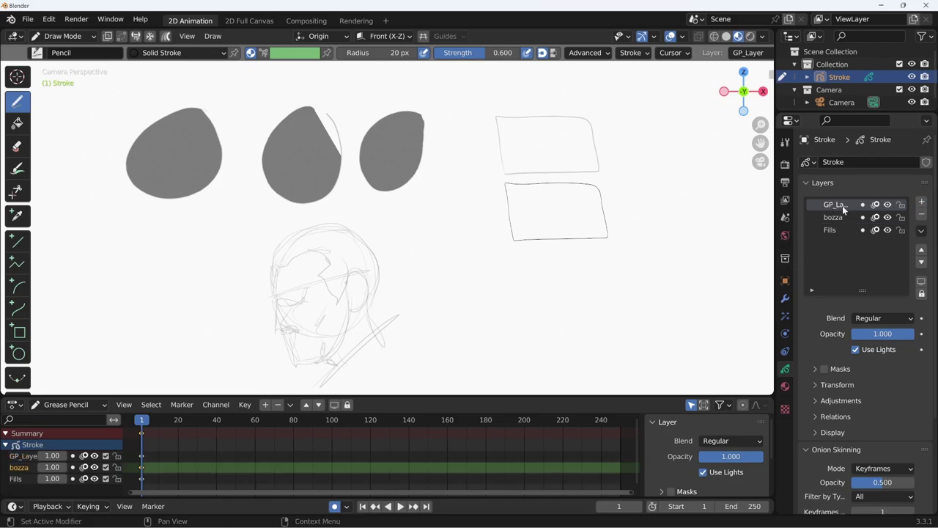
double_click(834, 207)
type("d")
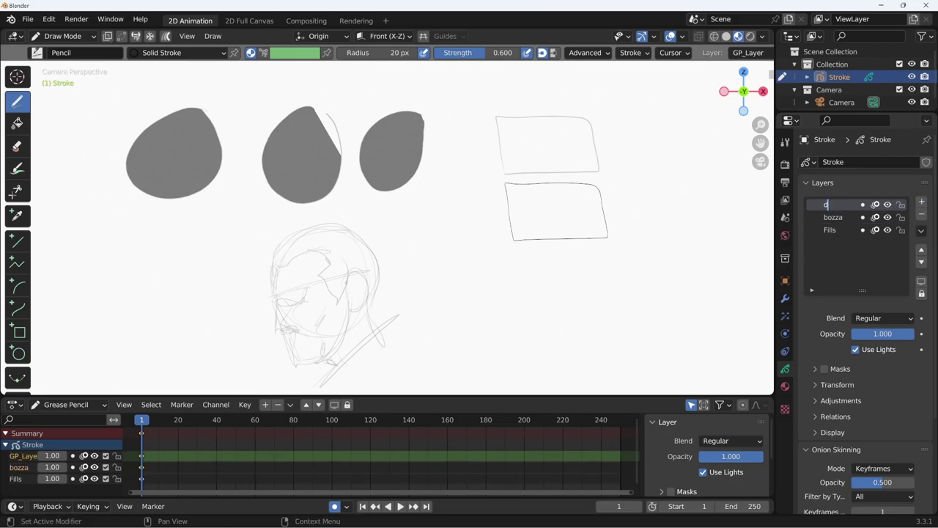
type("isegno")
key("Return")
left_click(836, 218)
left_click_drag(893, 334, 876, 334)
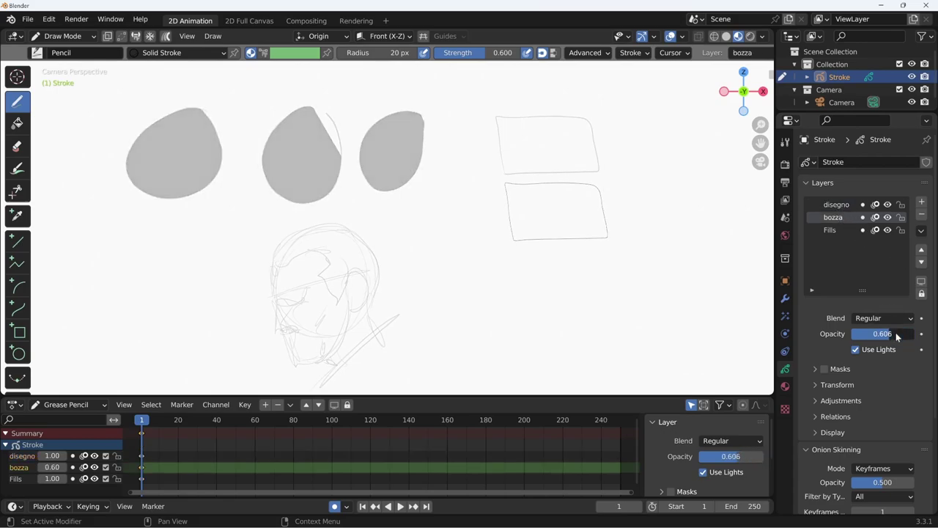
left_click(821, 210)
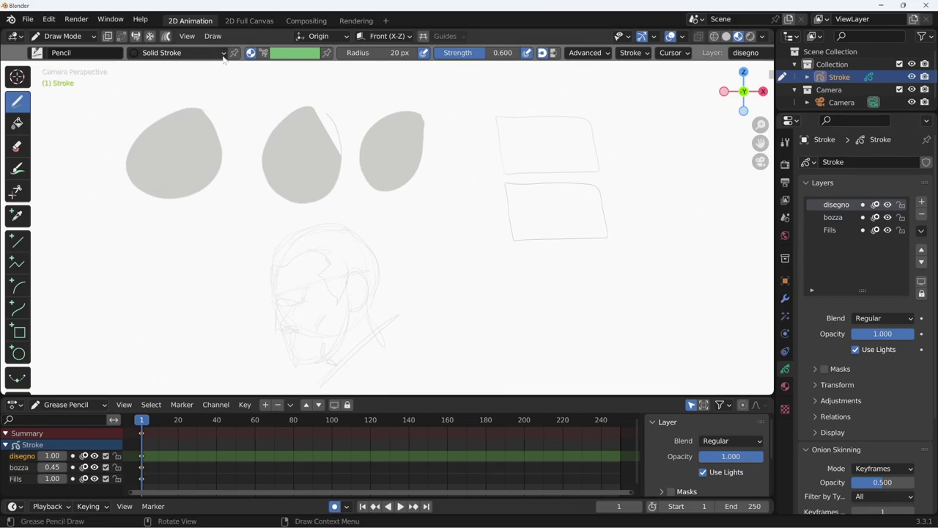
- Choose the Ink Pen brush and ink the forehead, nose, jaw, chin and top of the head
left_click(37, 53)
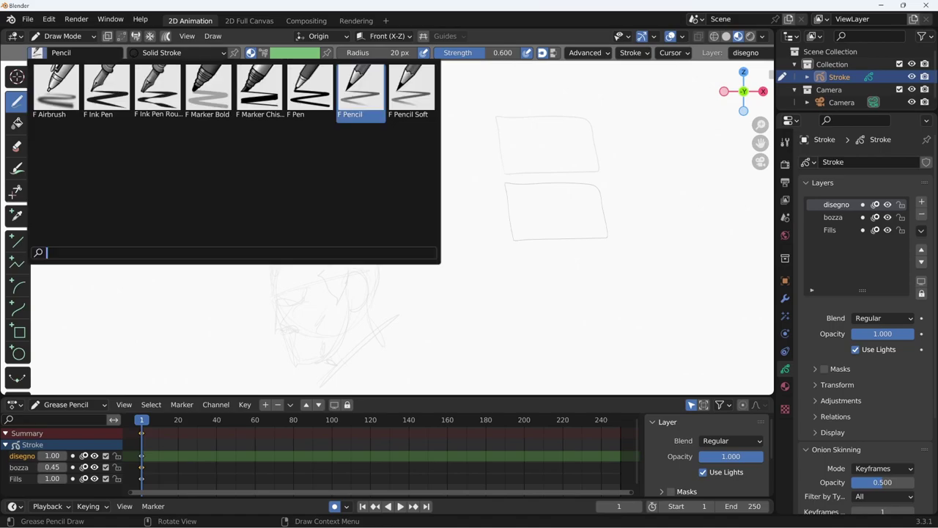
left_click(98, 88)
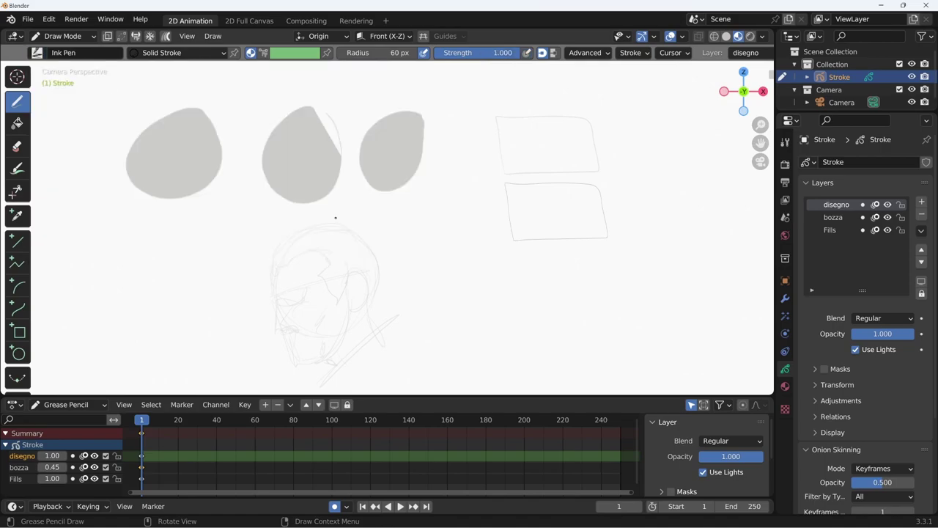
mouse_move(278, 258)
left_mouse_down()
mouse_move(272, 297)
mouse_move(286, 331)
left_mouse_up()
left_click_drag(292, 349, 338, 369)
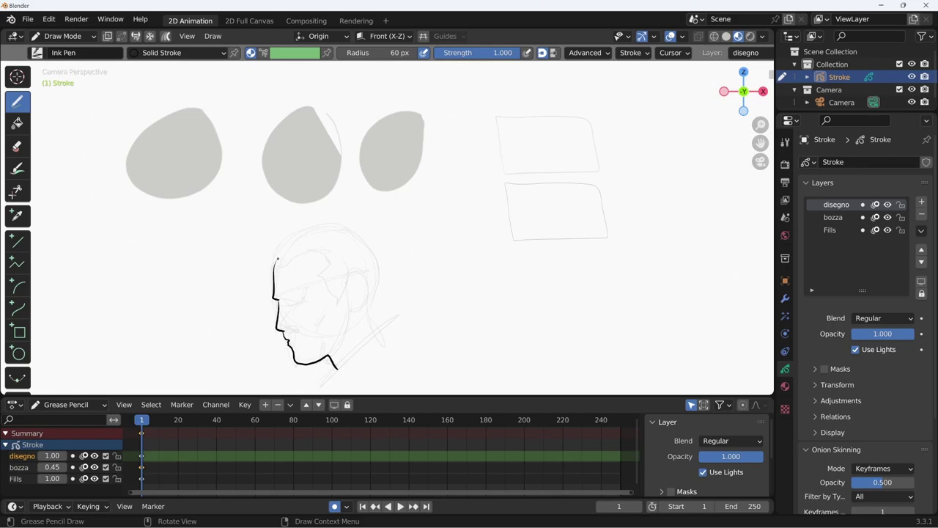
mouse_move(277, 258)
left_mouse_down()
mouse_move(327, 258)
mouse_move(320, 279)
mouse_move(346, 290)
mouse_move(360, 272)
mouse_move(356, 309)
mouse_move(330, 353)
left_mouse_up()
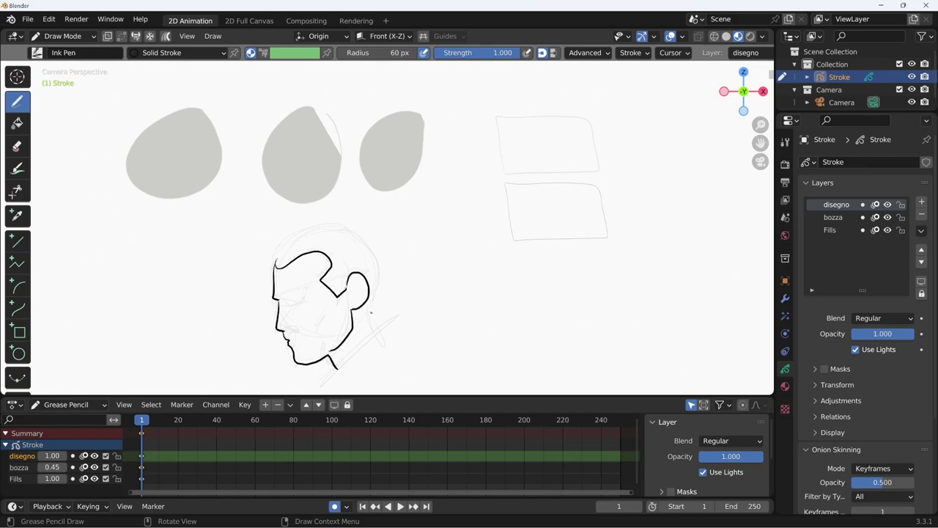
- Ink the back of the neck, the large skull outline, the collar and the eye
left_click_drag(371, 313, 378, 331)
mouse_move(276, 260)
left_mouse_down()
mouse_move(283, 247)
mouse_move(372, 251)
mouse_move(379, 311)
mouse_move(369, 310)
left_mouse_up()
mouse_move(330, 361)
left_mouse_down()
mouse_move(387, 327)
mouse_move(342, 380)
left_mouse_up()
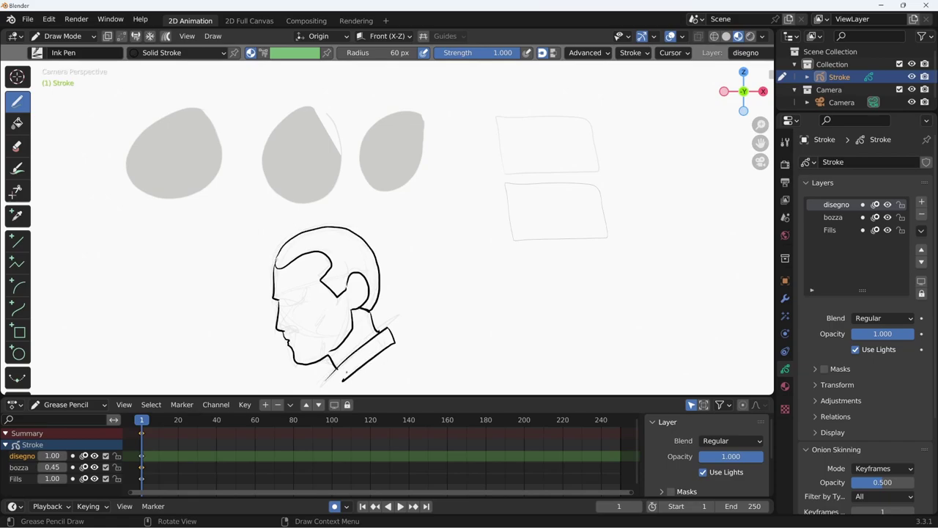
left_click_drag(284, 297, 307, 290)
mouse_move(288, 299)
left_mouse_down()
mouse_move(307, 294)
mouse_move(302, 300)
left_mouse_up()
- Draw a stroke closing the collar at the shoulder and hide the bozza sketch layer
left_click(18, 125)
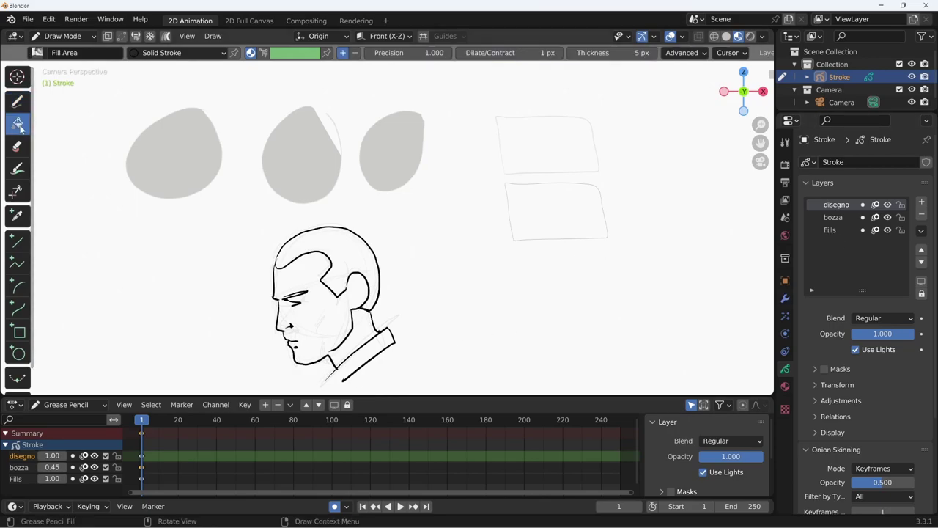
left_click(17, 102)
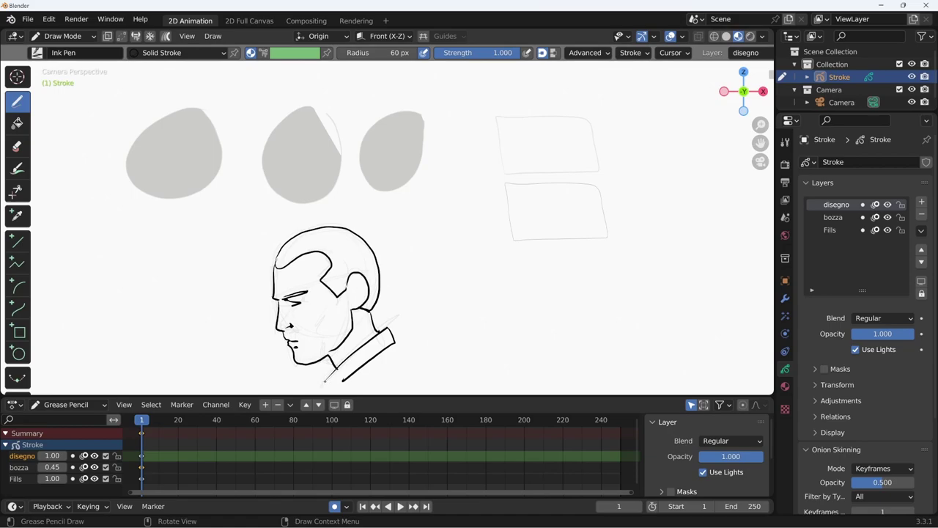
left_click_drag(325, 381, 343, 379)
left_click(18, 124)
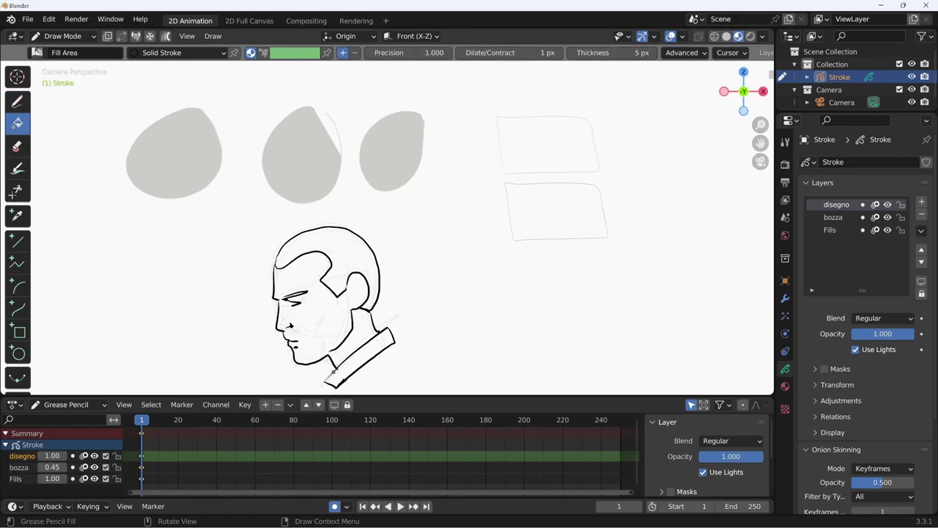
left_click(886, 217)
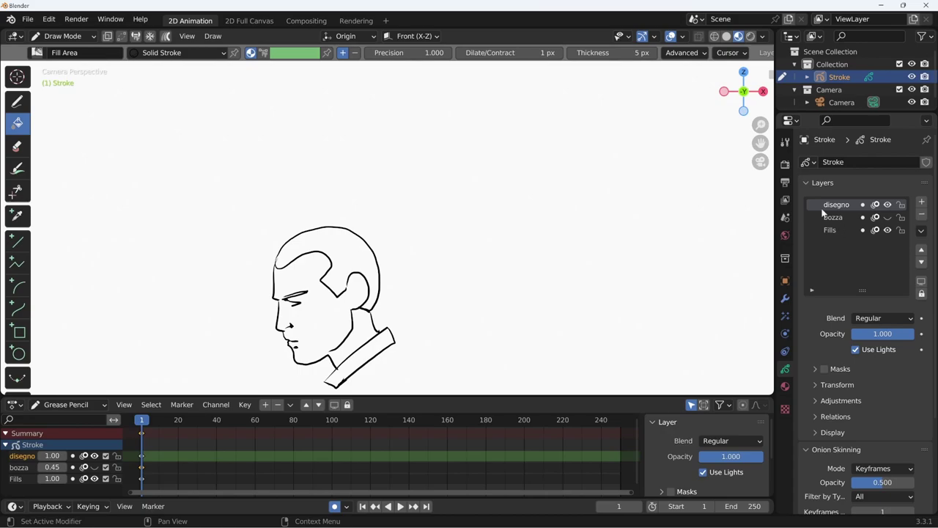
- Make Fills the active layer and duplicate Solid Fill into a new material named pelle
scroll(464, 52, "down", 3)
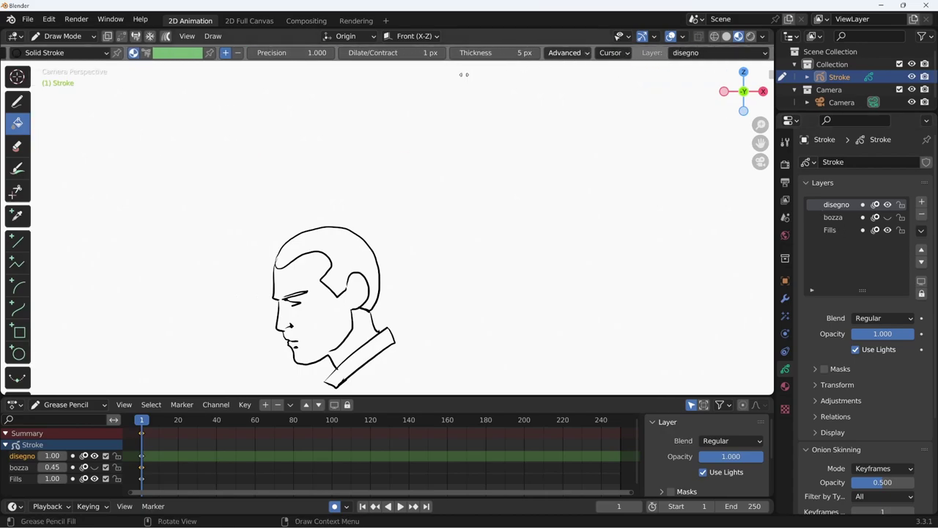
left_click(692, 54)
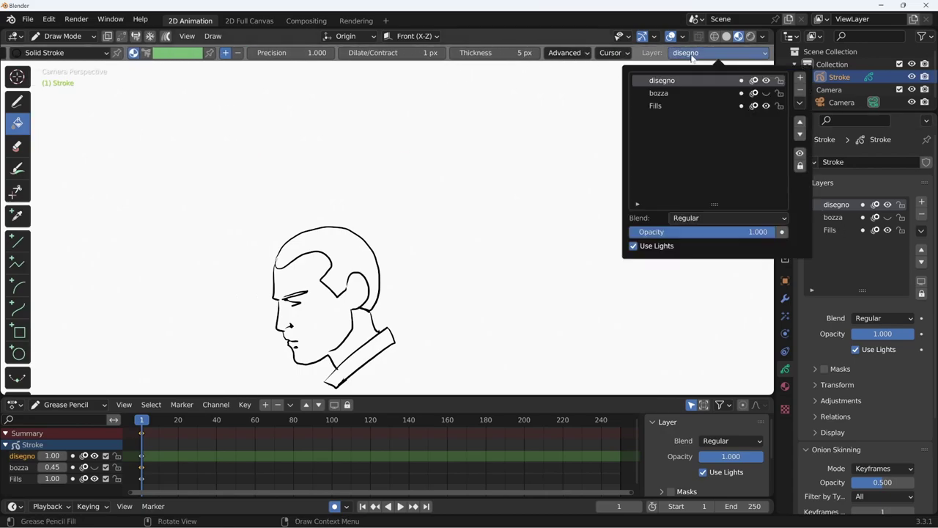
left_click(656, 106)
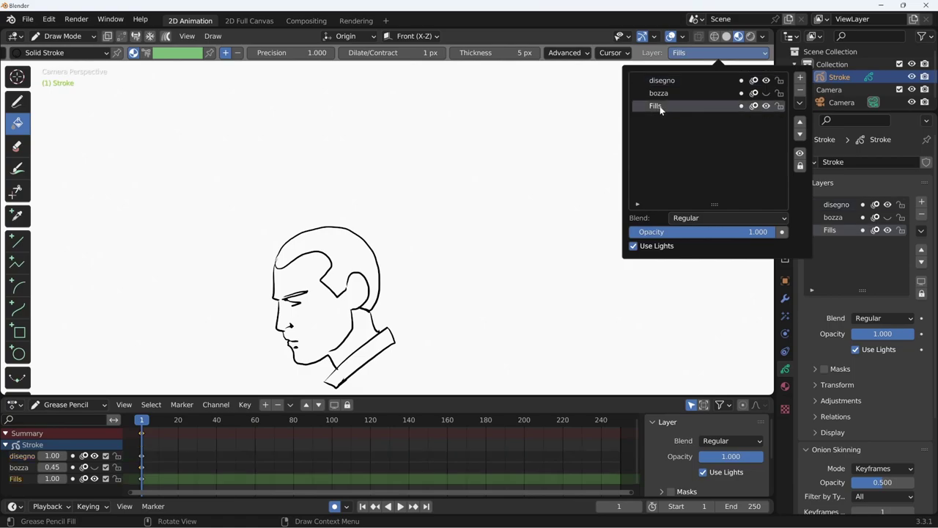
left_click(785, 386)
left_click(831, 192)
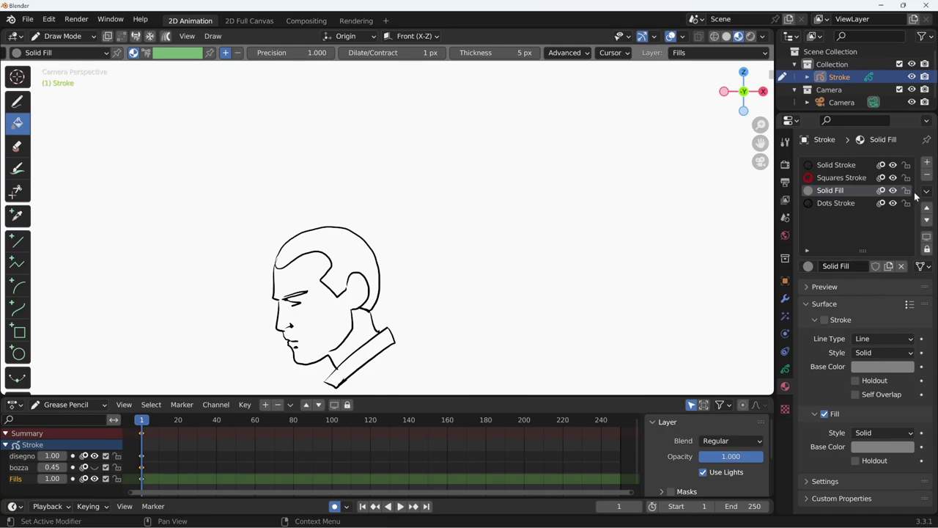
left_click(888, 266)
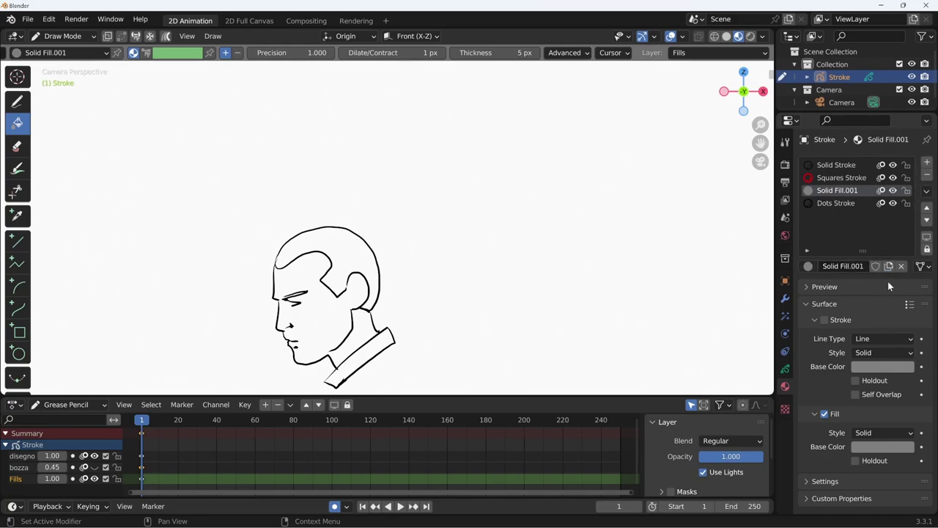
left_click(851, 267)
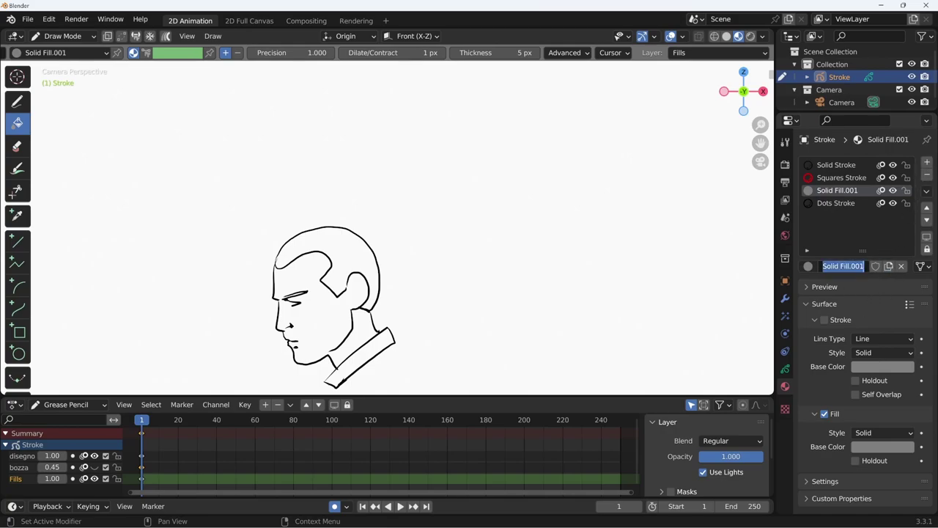
type("pelle")
key("Return")
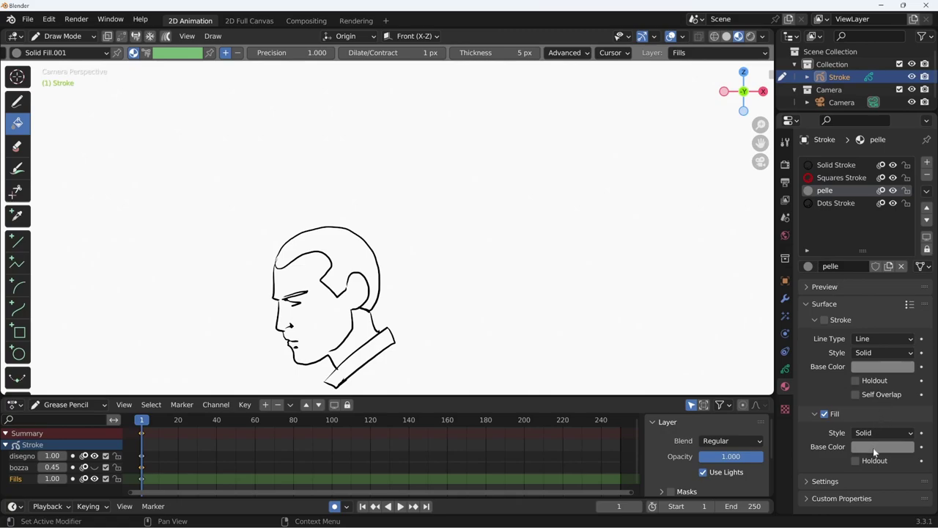
- Set the pelle fill base colour to a salmon-pink skin tone
left_click(873, 447)
left_click(837, 328)
left_click_drag(837, 328, 832, 337)
left_click_drag(906, 308, 904, 277)
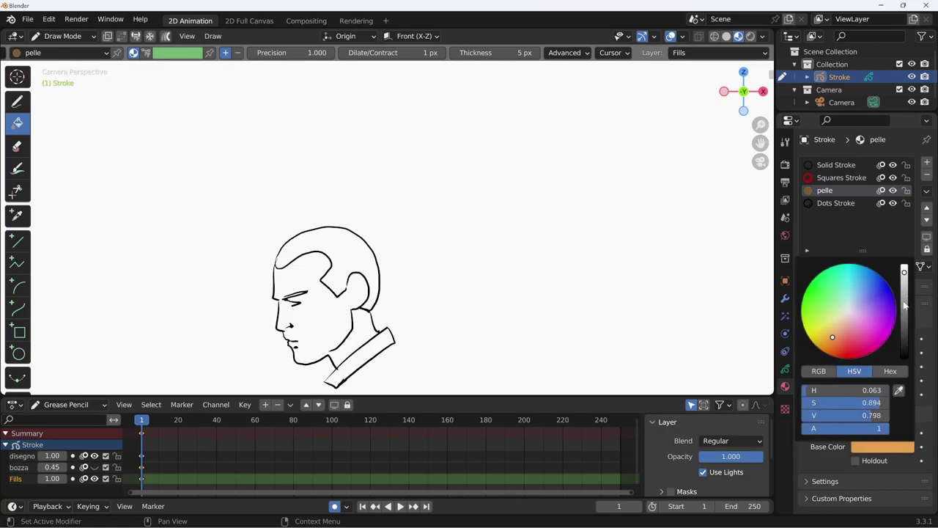
left_click(834, 344)
left_click_drag(833, 344, 845, 332)
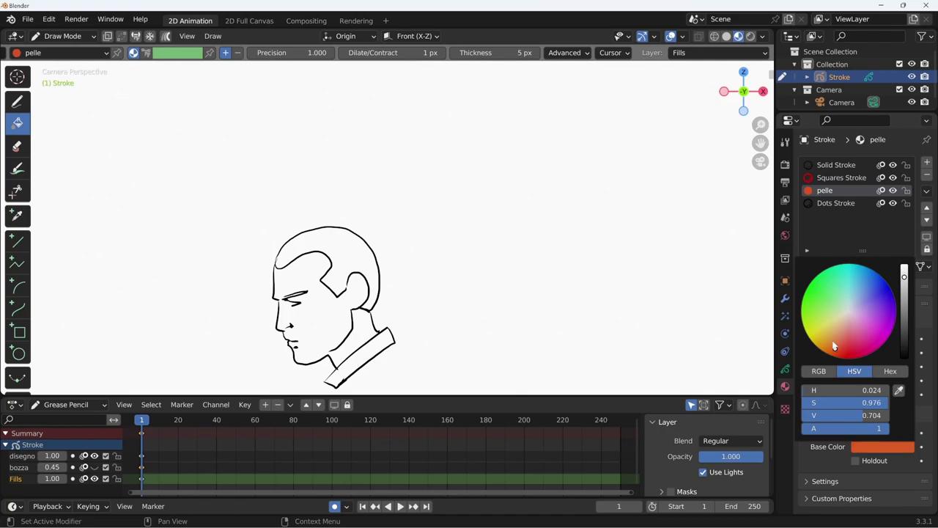
left_click(844, 330)
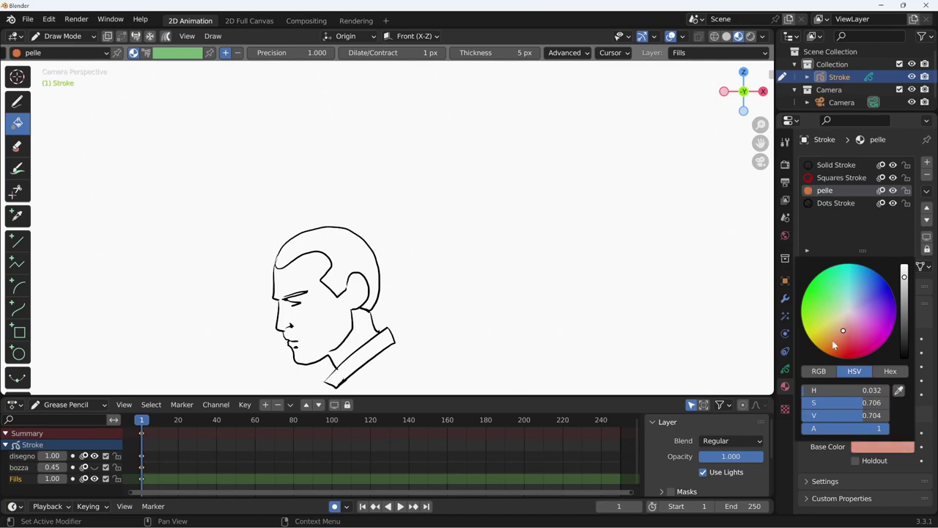
left_click_drag(904, 277, 902, 282)
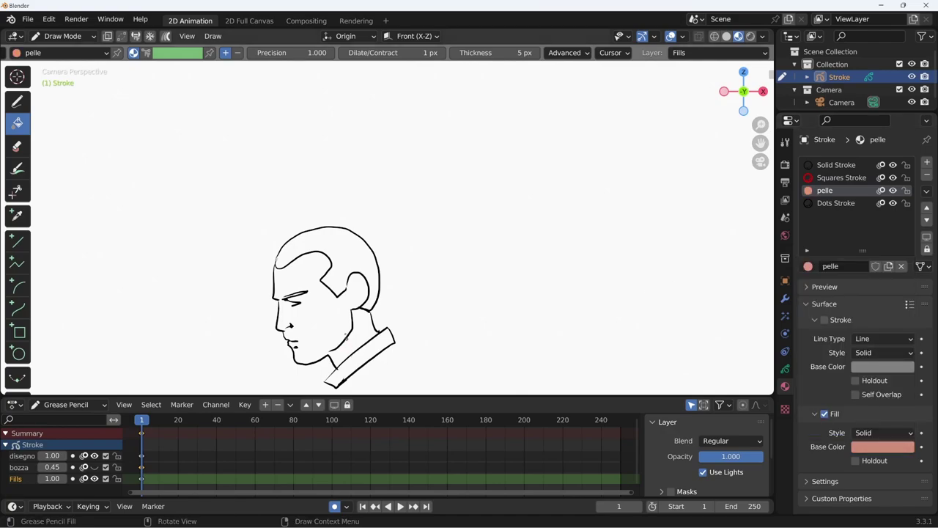
- Fill the inked head and face with the pelle skin tone, then add an empty material slot
left_click(708, 54)
left_click(324, 330)
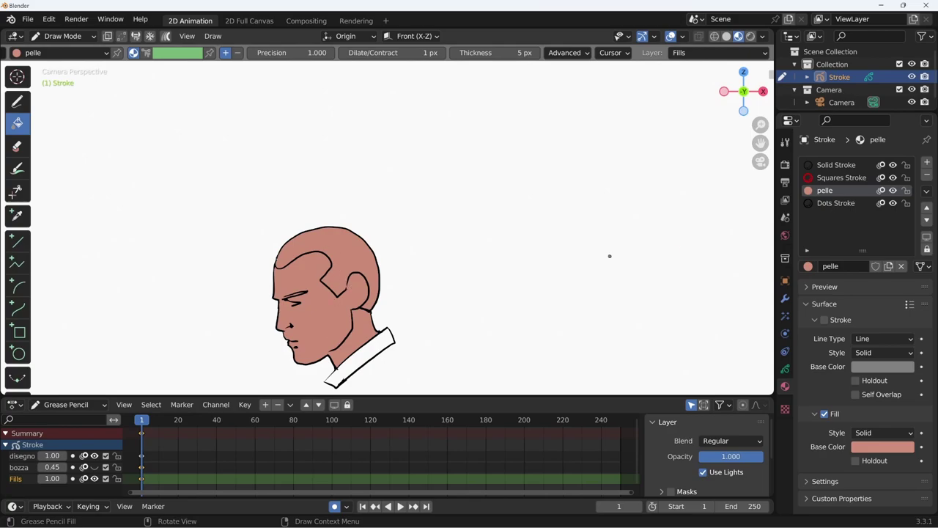
left_click(927, 162)
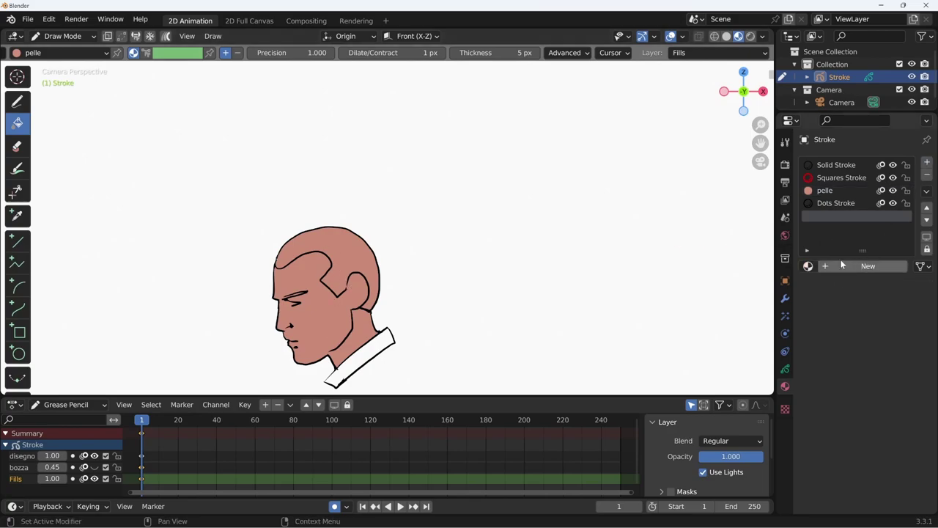
- Put a single-user copy of pelle in the new slot and rename it colletto
left_click(808, 266)
left_click(740, 297)
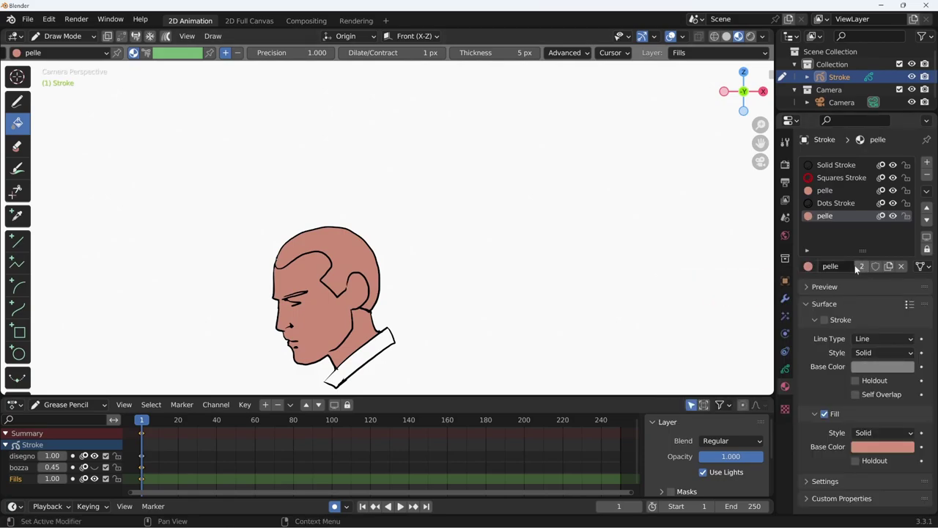
left_click(861, 266)
double_click(838, 268)
type("colletto")
key("Return")
- Set the colletto fill colour to blue and fill the collar with it
left_click(881, 446)
key("ctrl+v")
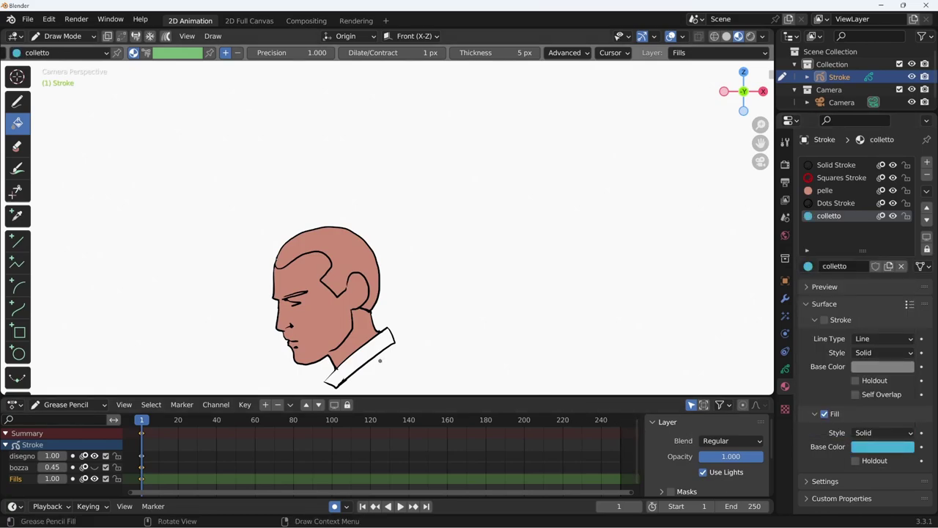
left_click(366, 354)
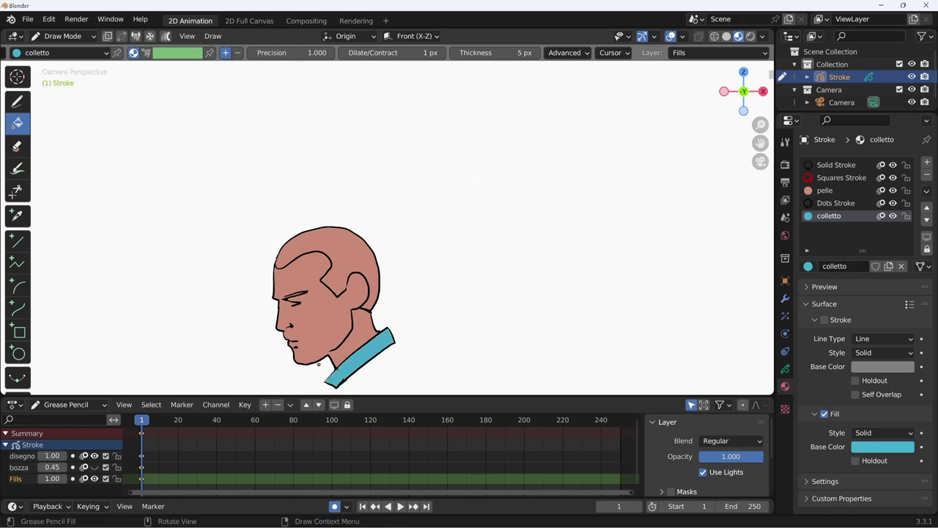
- Add a new slot holding a copy of colletto renamed capelli
left_click(926, 162)
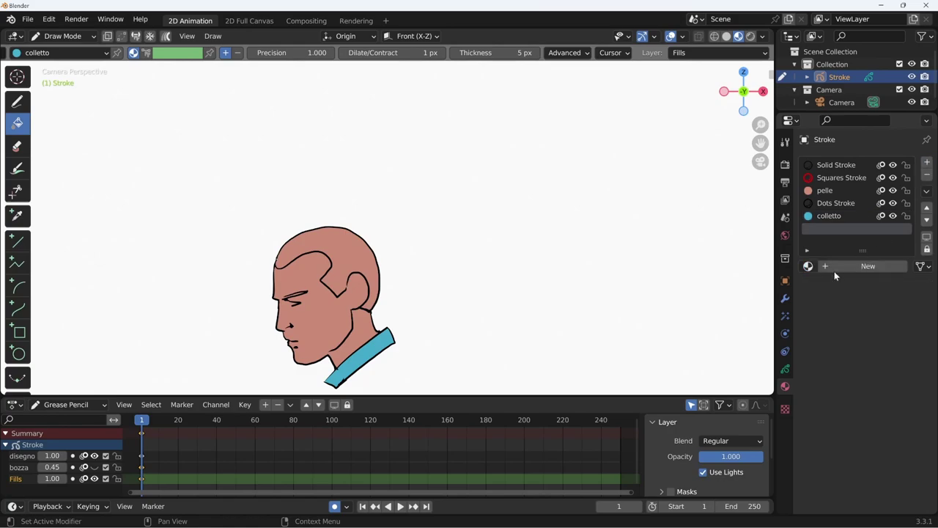
left_click(807, 266)
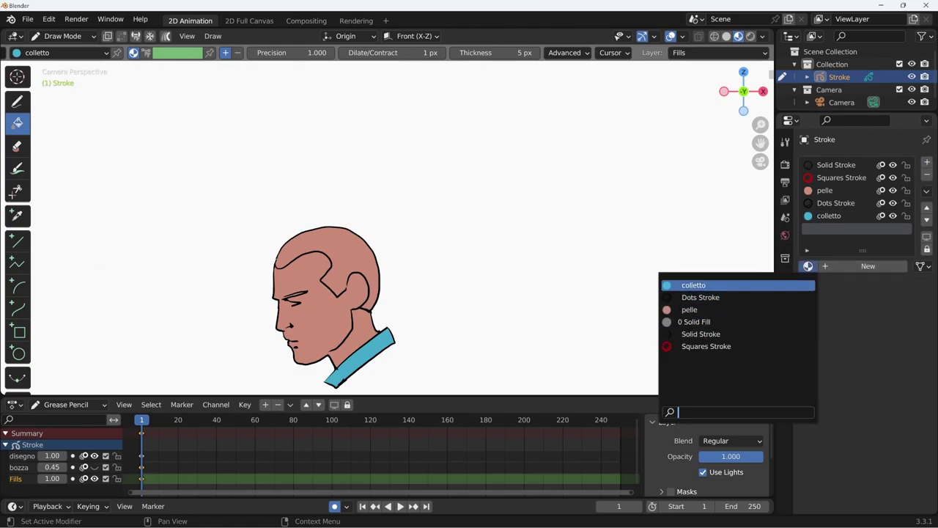
left_click(726, 286)
left_click(889, 266)
left_click(843, 266)
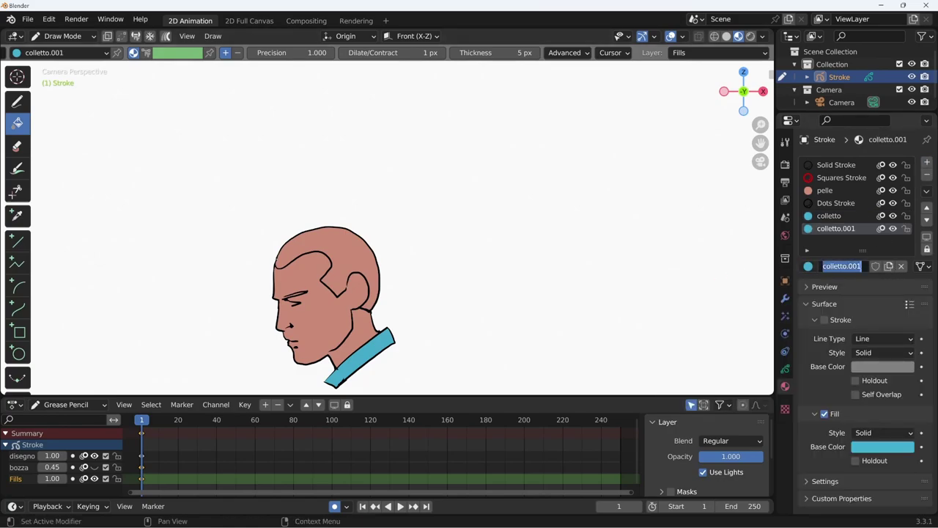
type("capelli")
key("Return")
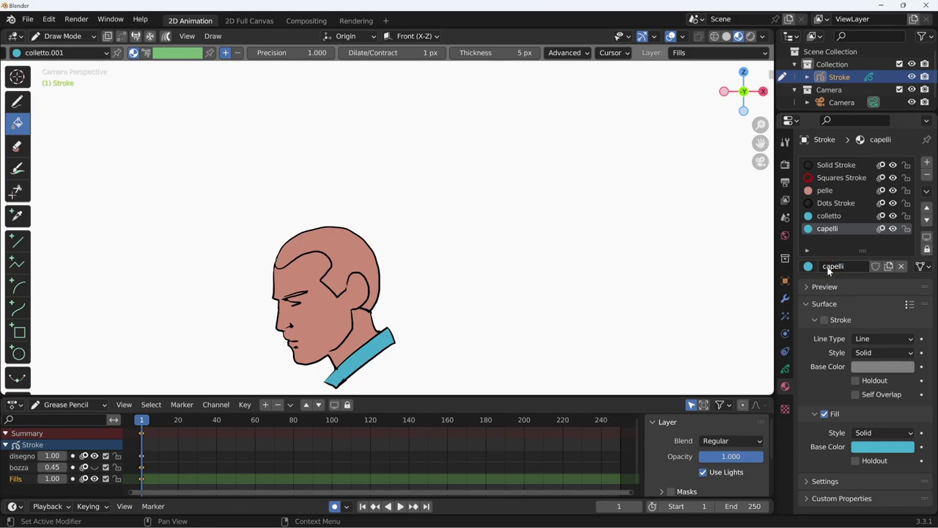
- Give capelli a dark brown fill colour, test-fill the head, then undo that fill
left_click(864, 447)
left_click_drag(842, 307, 840, 343)
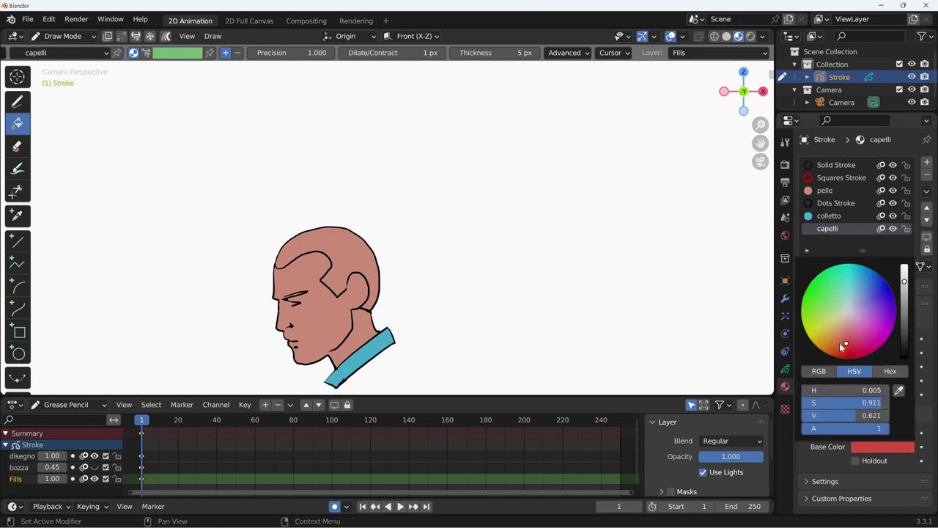
scroll(839, 342, "down", 5, "ctrl")
scroll(839, 342, "down", 5, "ctrl")
scroll(834, 344, "down", 1, "ctrl")
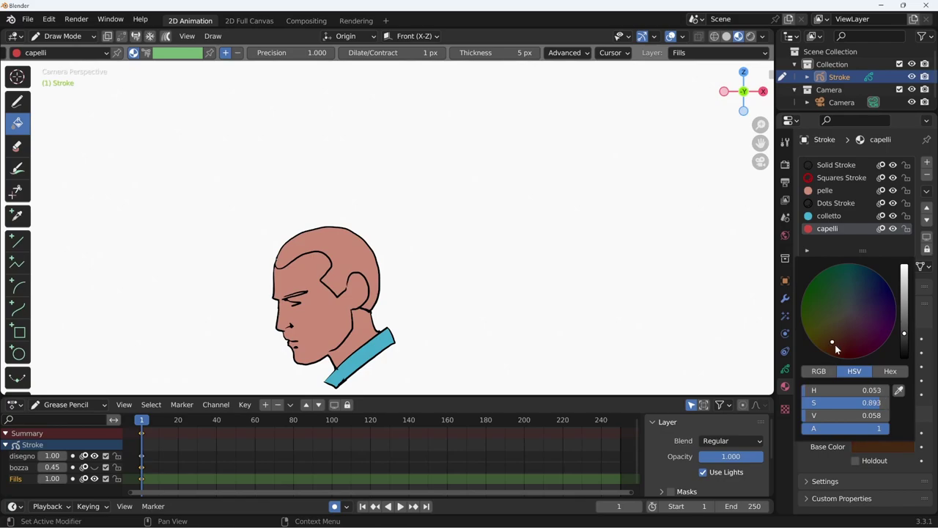
scroll(835, 344, "up", 3, "ctrl")
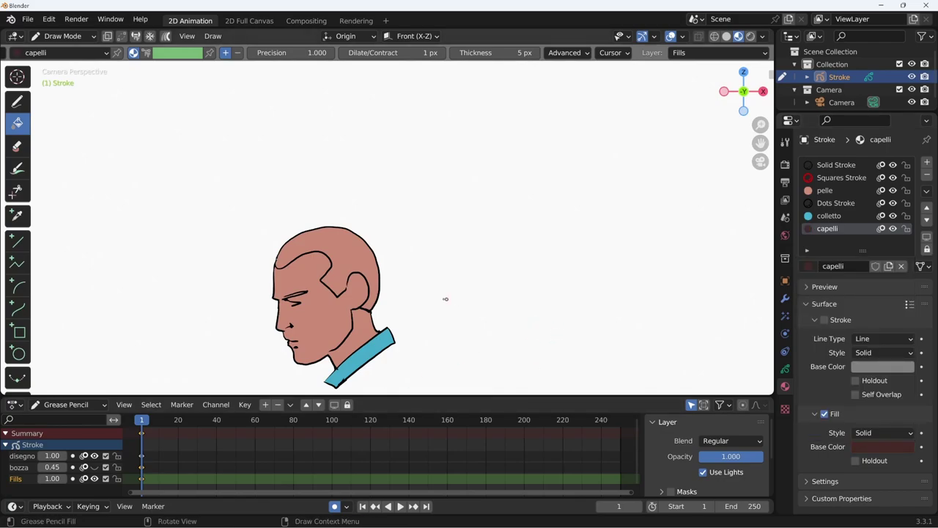
left_click(356, 255)
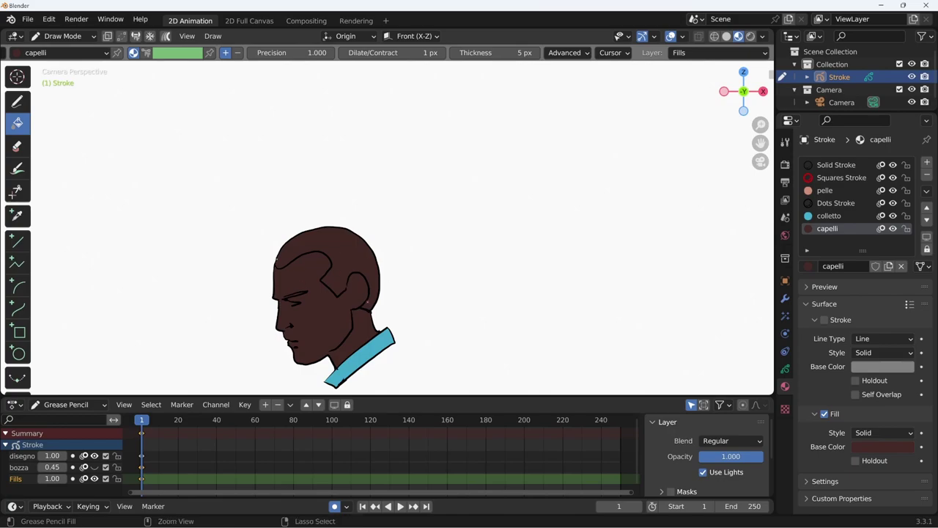
key("ctrl+z")
- Lengthen the fill's stroke extension and try filling the hair, then undo it
left_click(579, 53)
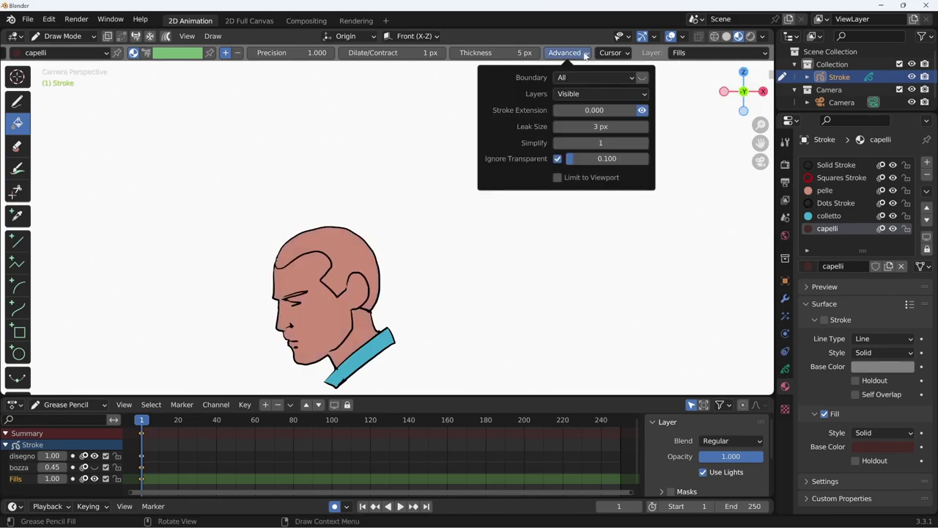
left_click_drag(579, 110, 608, 110)
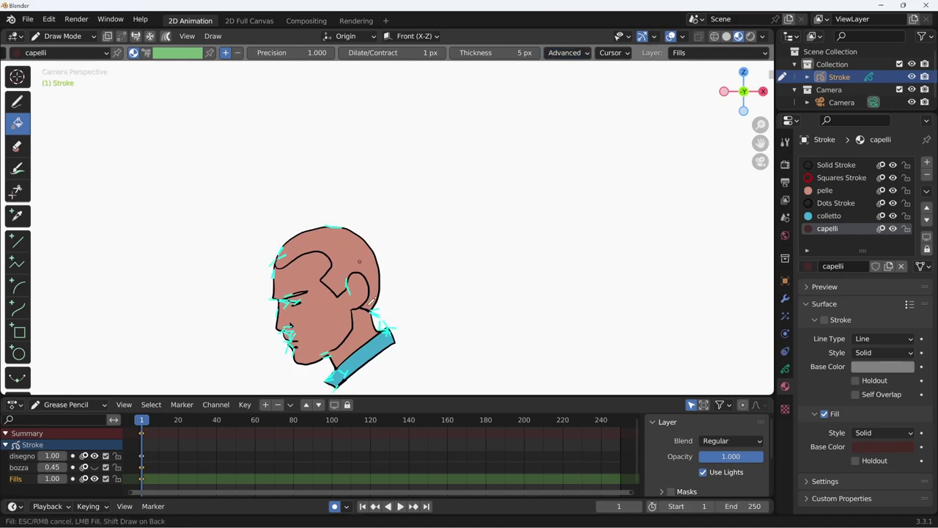
left_click(359, 261)
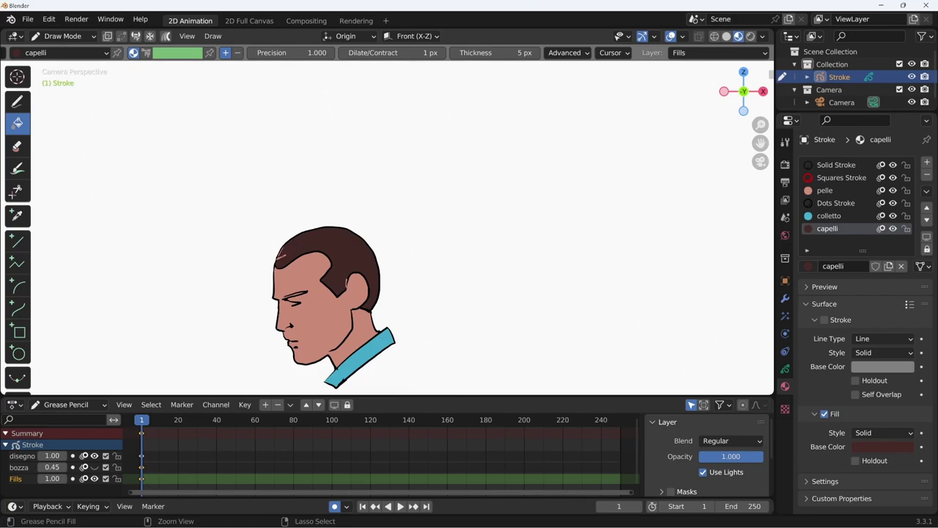
key("ctrl+z")
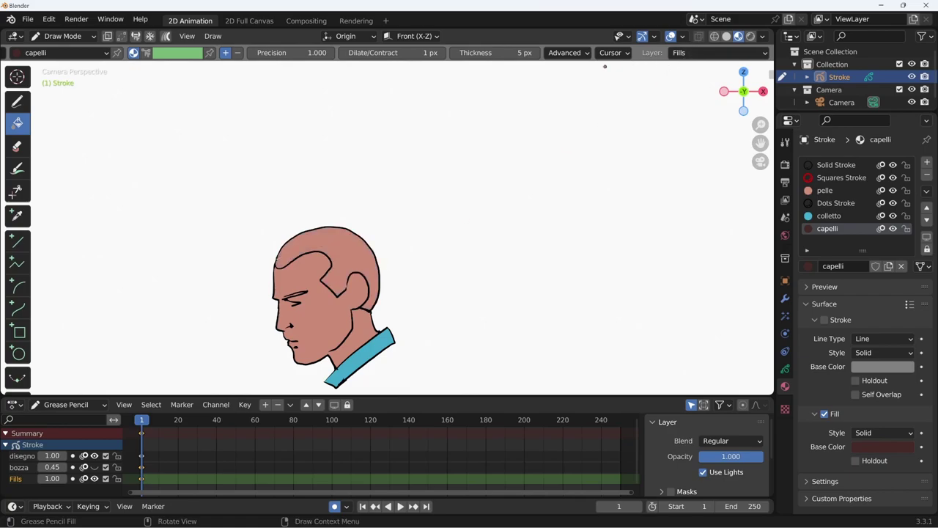
- Set the fill stroke extension to 0.1 and fill the hair area dark brown
left_click(564, 52)
left_click(595, 110)
type("0.1")
key("Return")
left_click(357, 256)
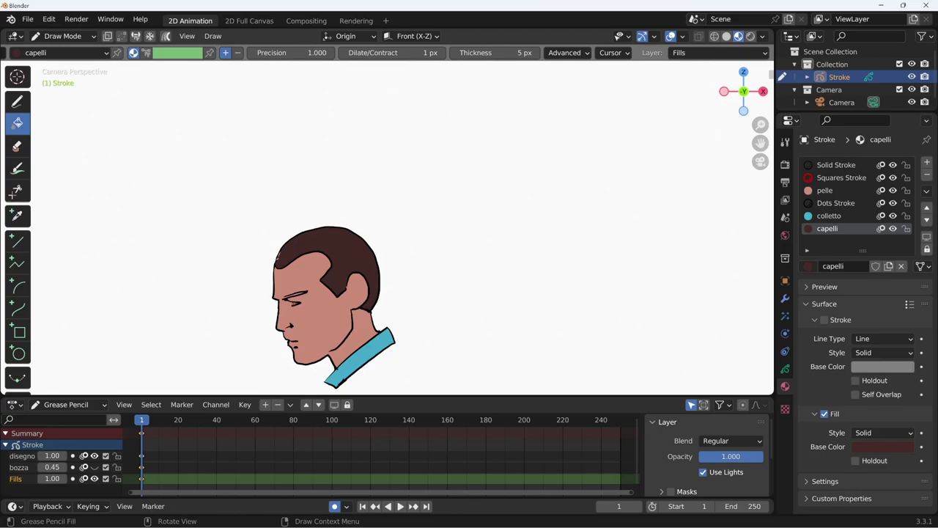
left_click(20, 105)
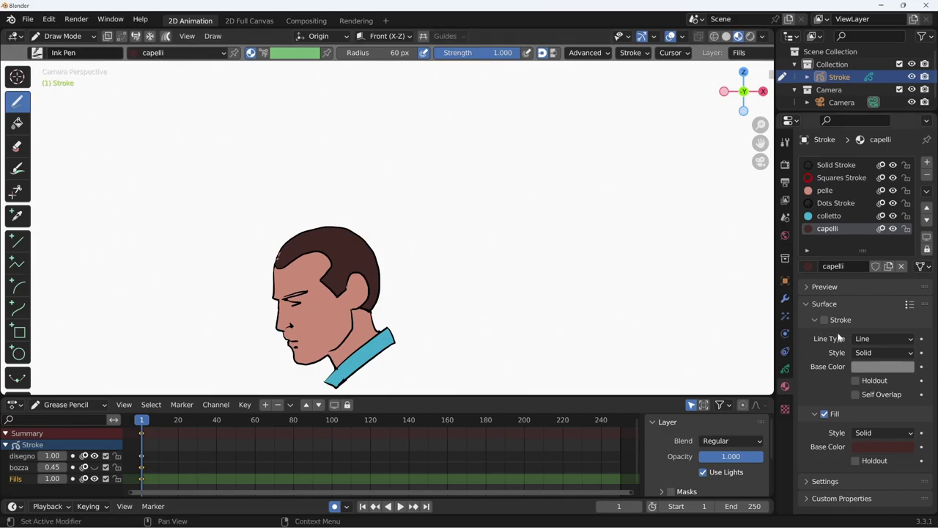
- Zoom and pan to frame the inked head, then enter Edit Mode on its strokes
scroll(733, 54, "down", 3)
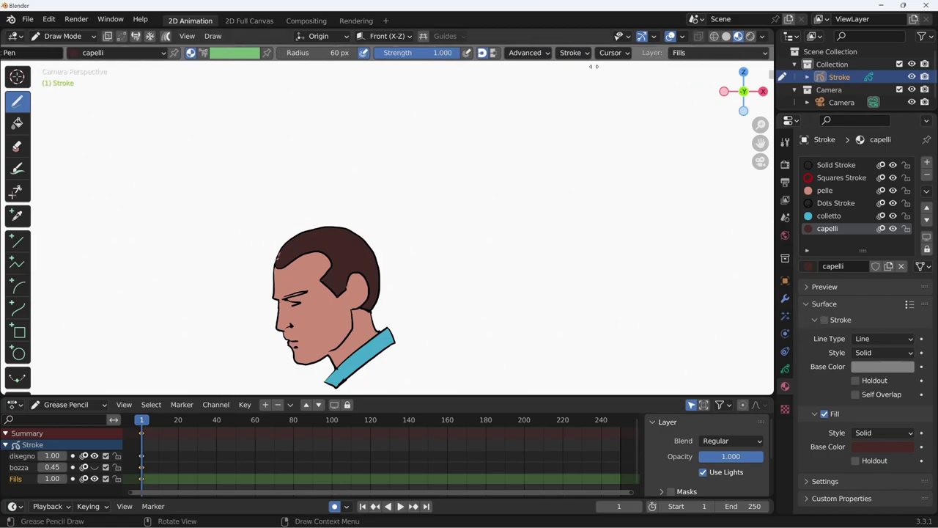
scroll(377, 269, "up", 2)
scroll(377, 269, "up", 2)
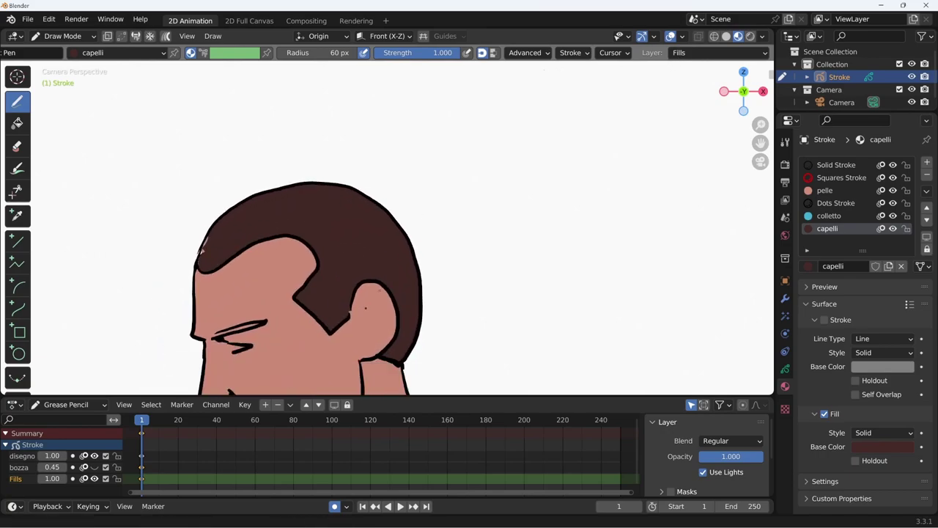
scroll(330, 183, "up", 2)
scroll(285, 67, "up", 1)
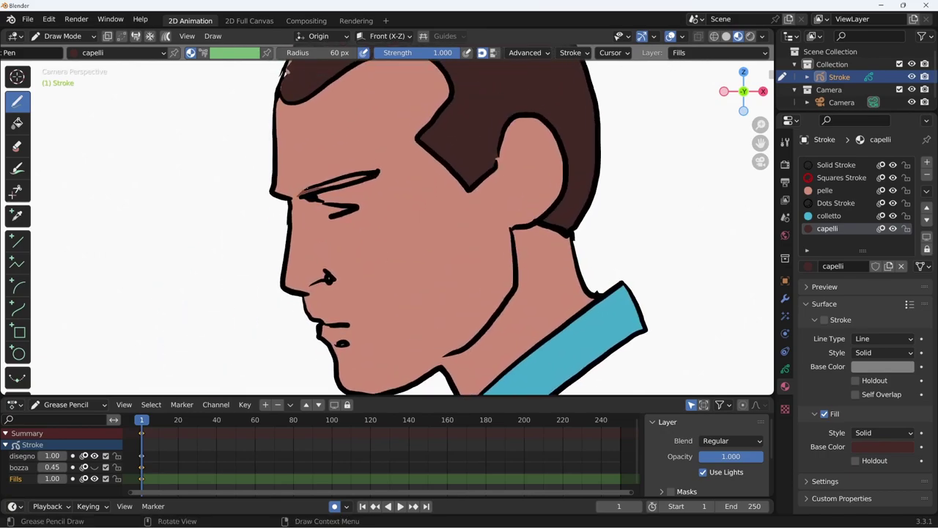
middle_click_drag(285, 69, 294, 195, "shift")
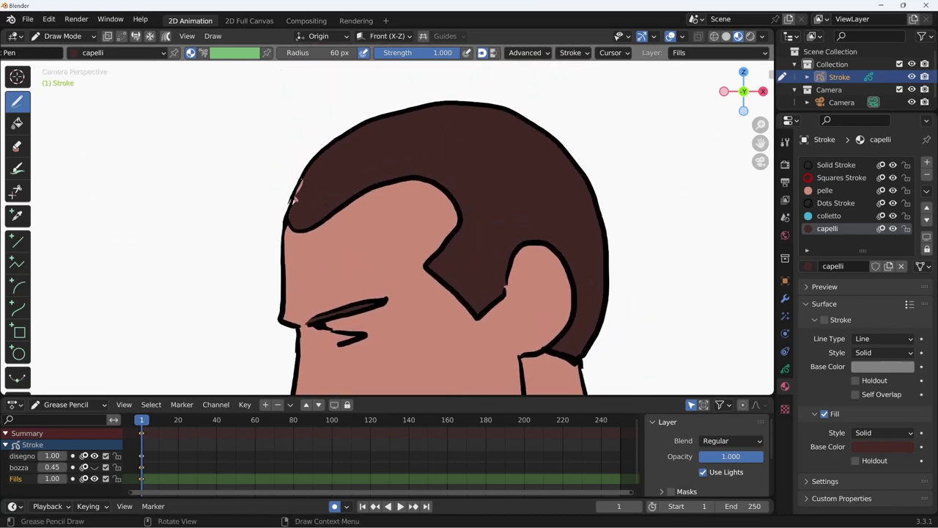
scroll(295, 198, "down", 5)
scroll(366, 212, "down", 6)
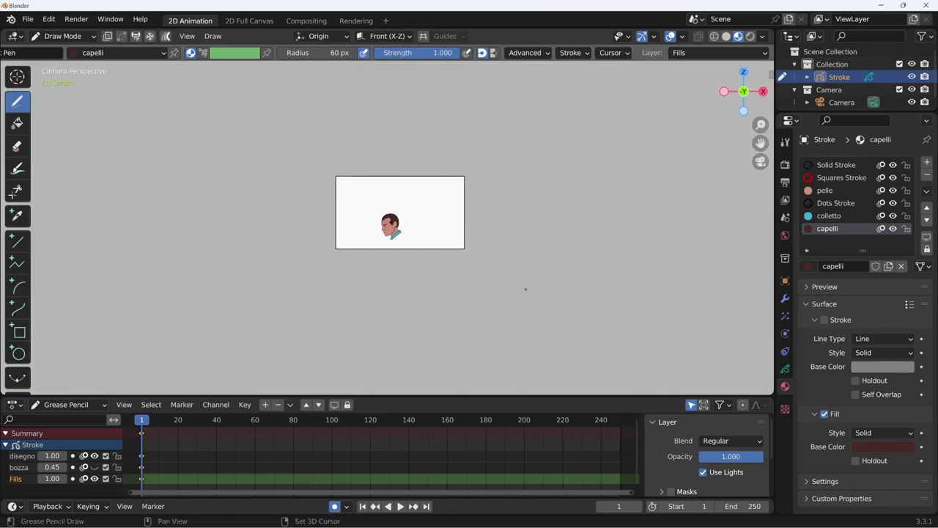
scroll(463, 220, "up", 3)
scroll(463, 220, "up", 6)
scroll(496, 222, "up", 3)
scroll(521, 272, "up", 1)
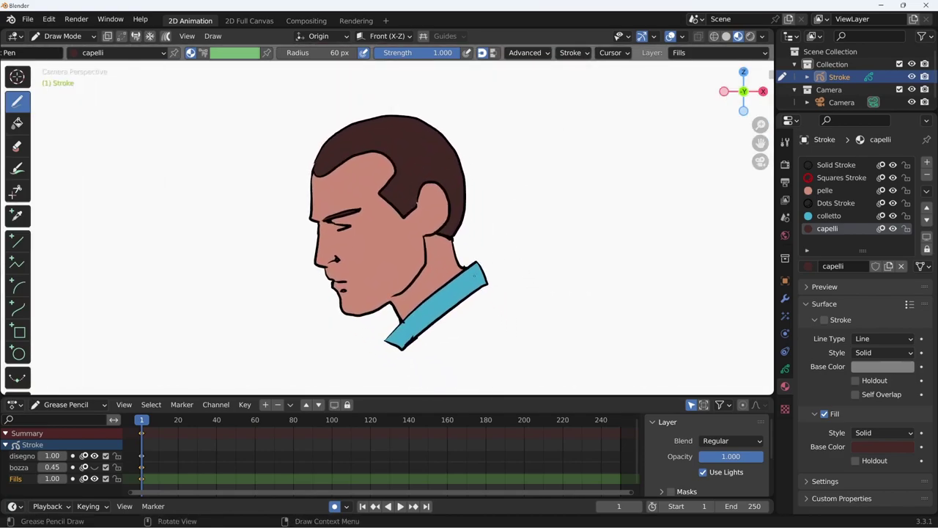
scroll(484, 285, "up", 1)
middle_click_drag(473, 292, 457, 318, "shift")
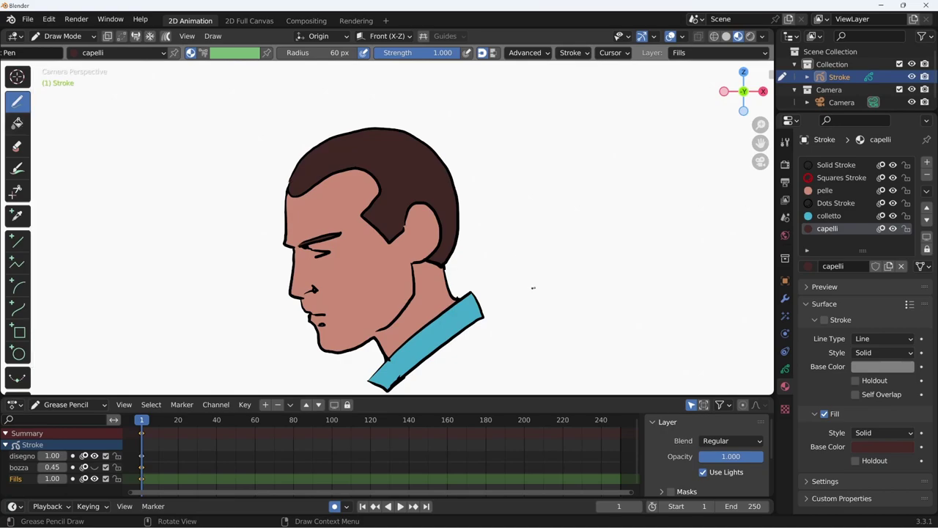
key("Tab")
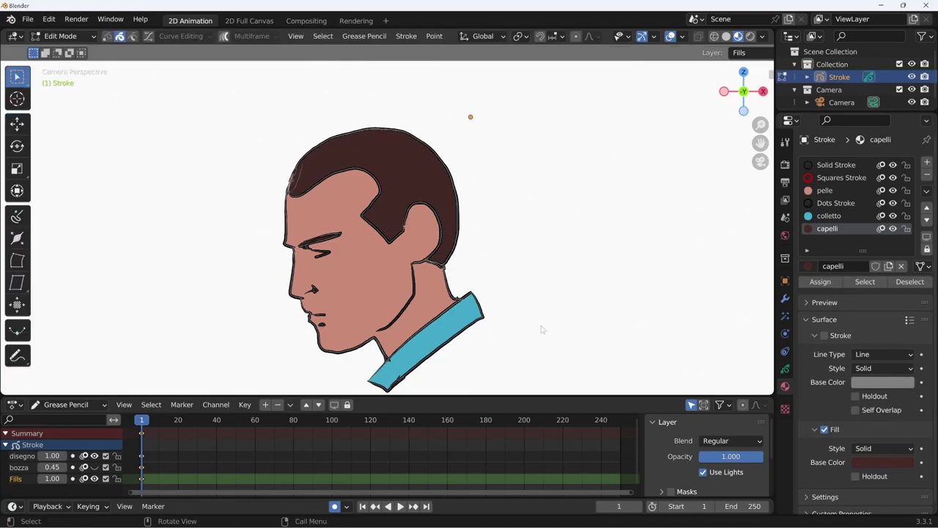
left_click(94, 457)
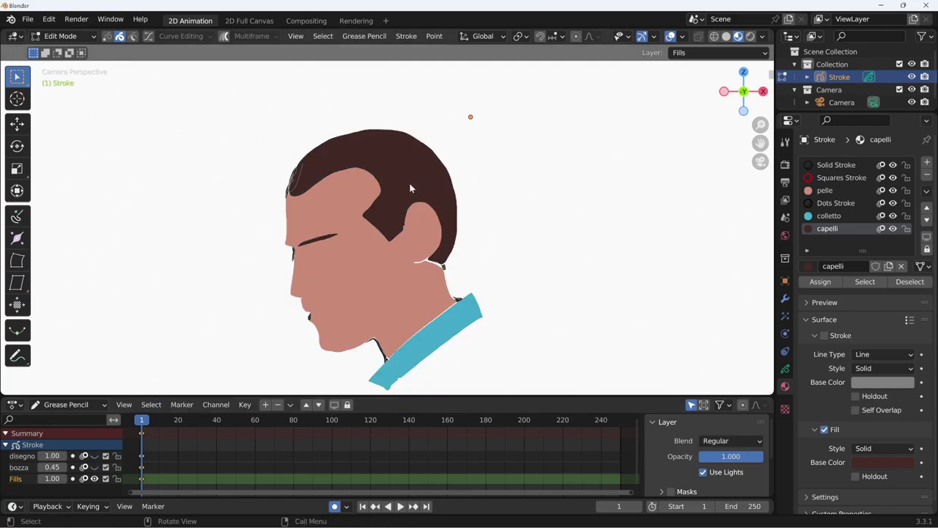
left_click_drag(459, 219, 368, 187)
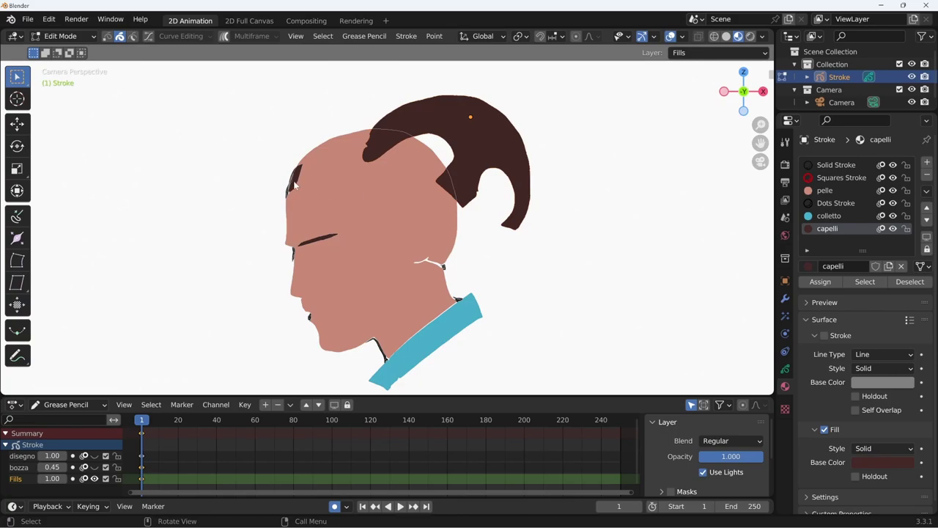
left_click_drag(288, 191, 251, 228)
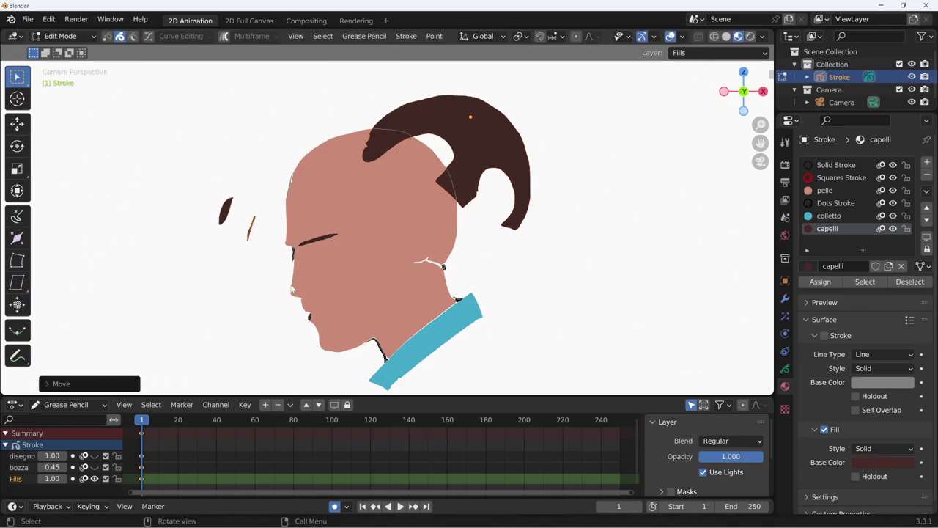
key("ctrl+z")
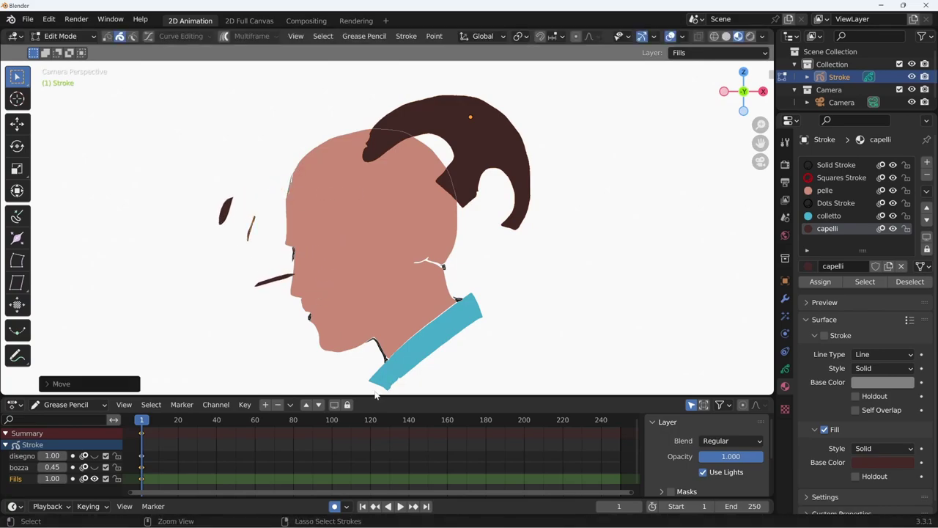
key("ctrl+z")
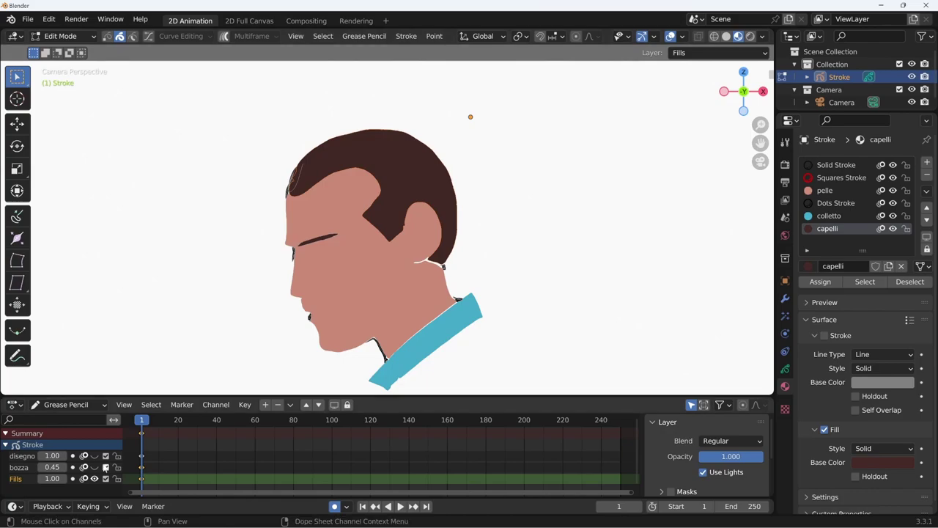
left_click(96, 456)
- Return to Draw Mode and zoom and pan to view the finished coloured head
key("Tab")
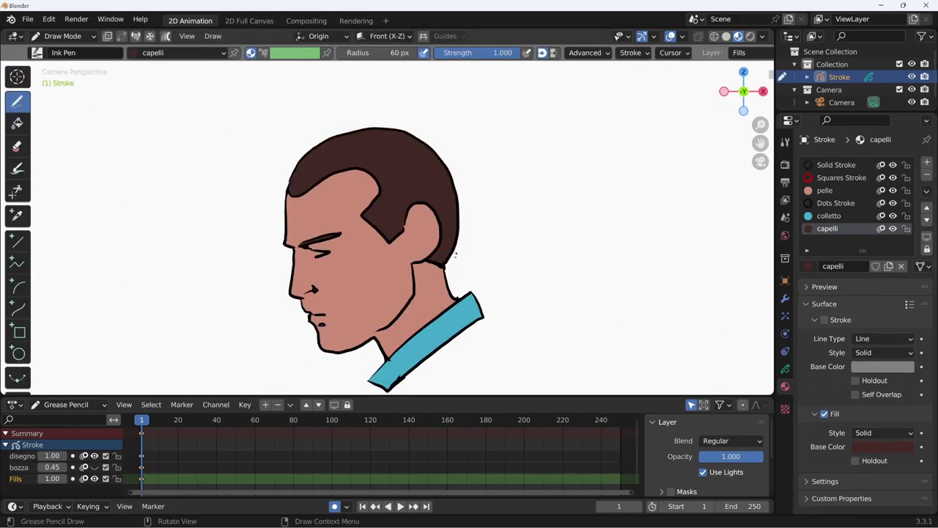
scroll(502, 291, "down", 2)
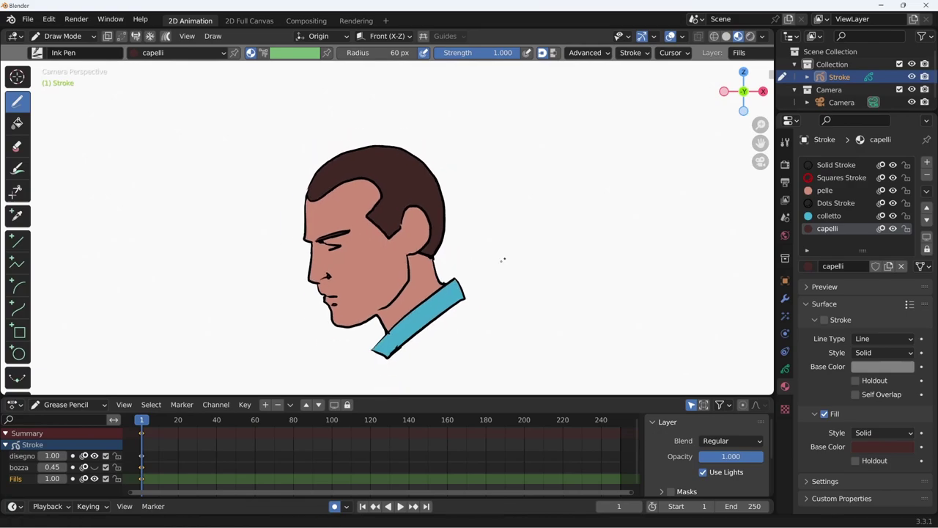
scroll(502, 286, "down", 2)
scroll(501, 282, "up", 1)
middle_click_drag(502, 277, 449, 292, "shift")
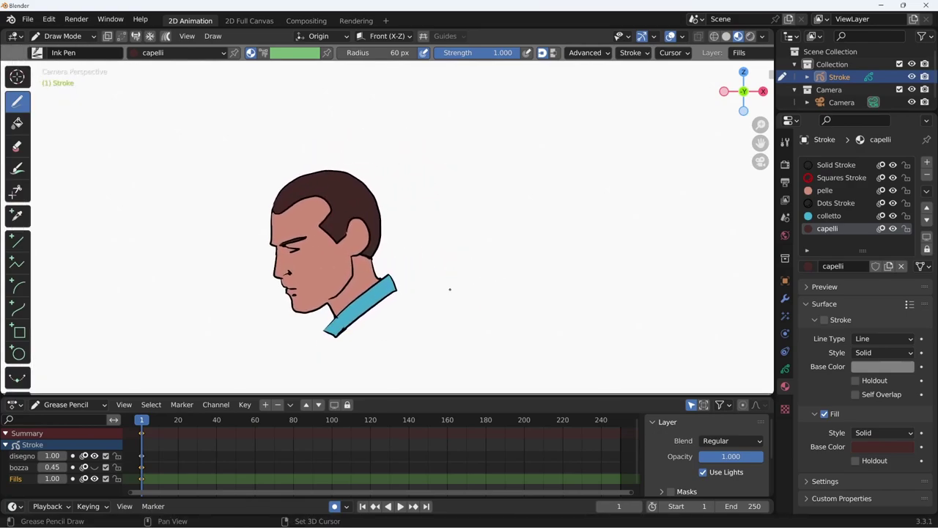